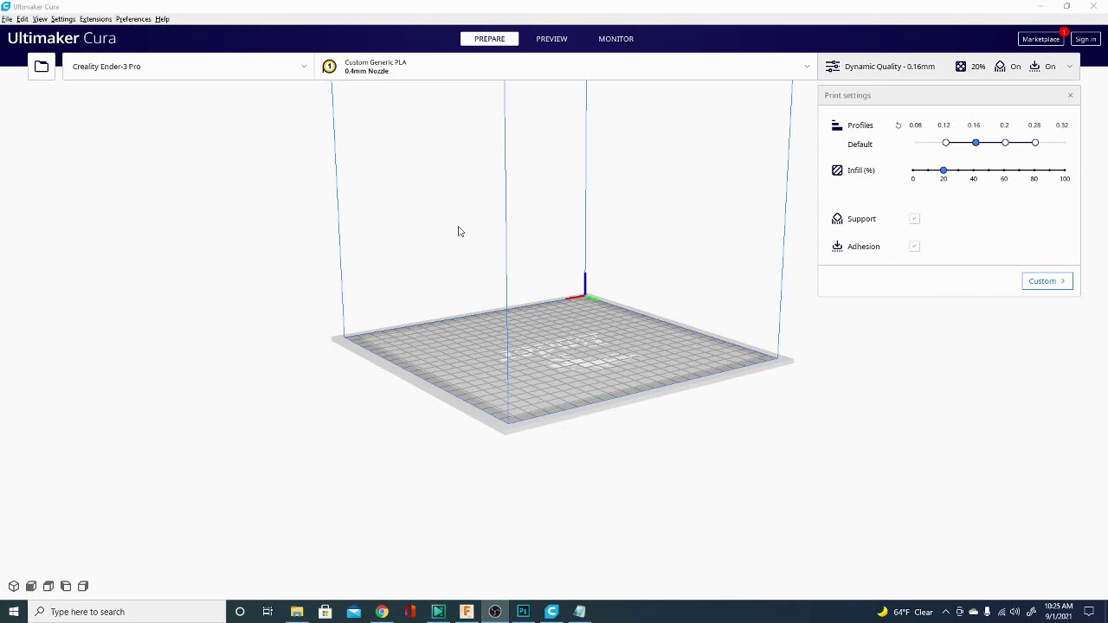
Load the Spartan barrel Retainer STL from the Mods folder onto the Ender-3 Pro plate, then minimize Explorer
click(296, 612)
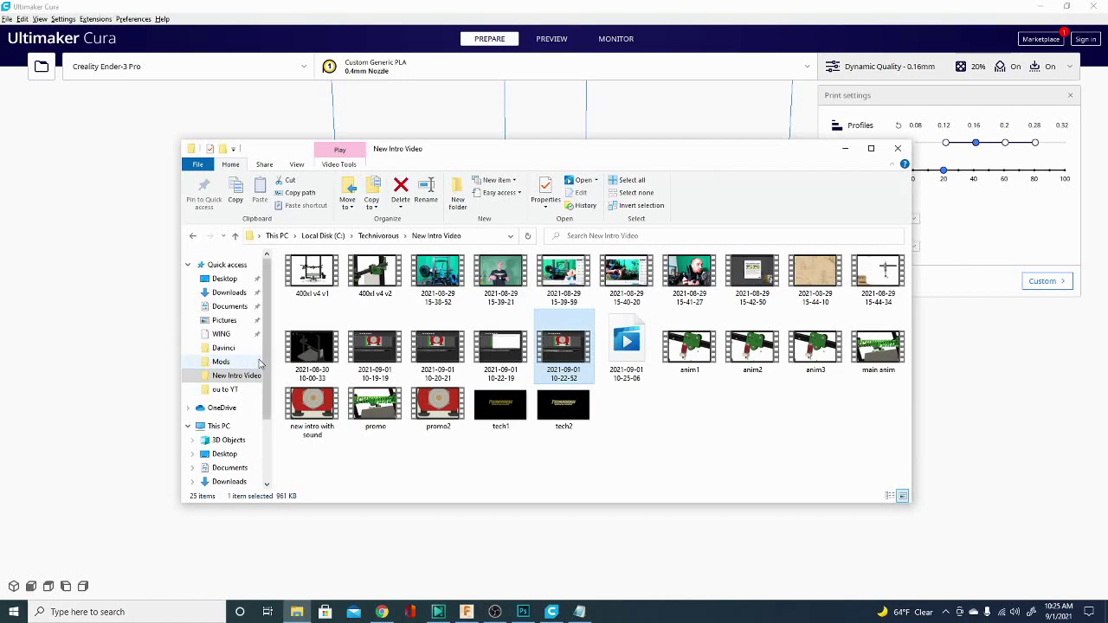
click(223, 362)
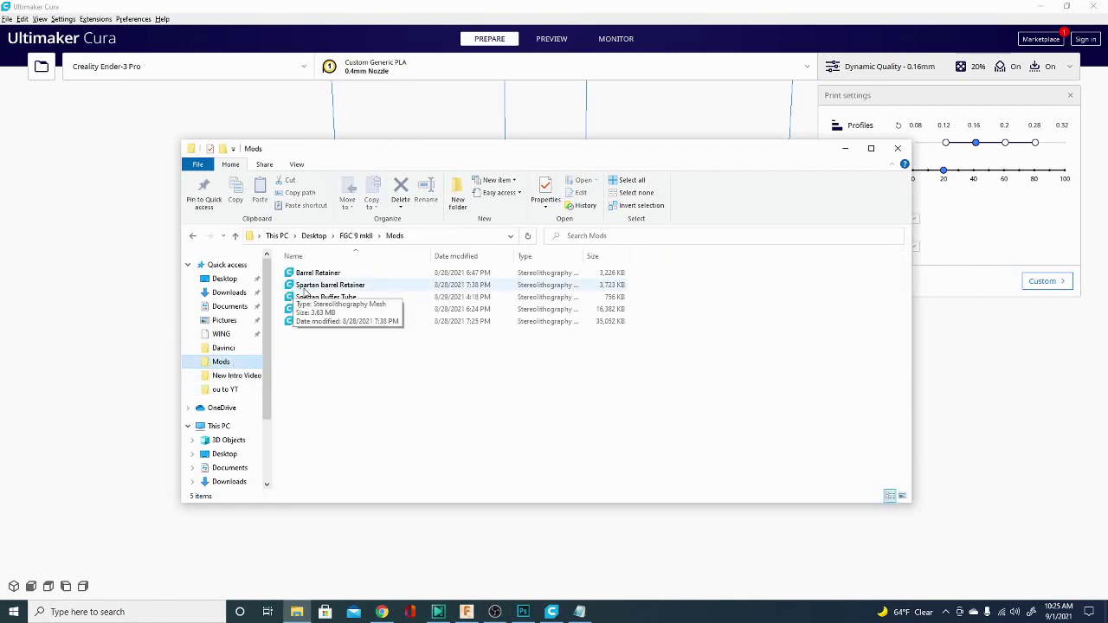
click(329, 285)
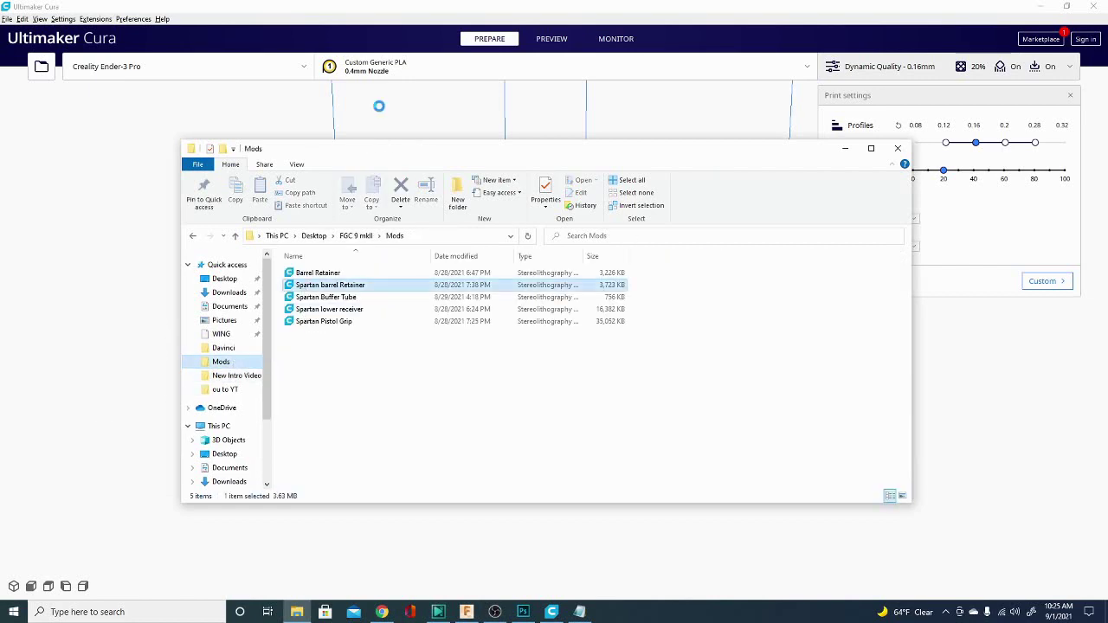
click(845, 149)
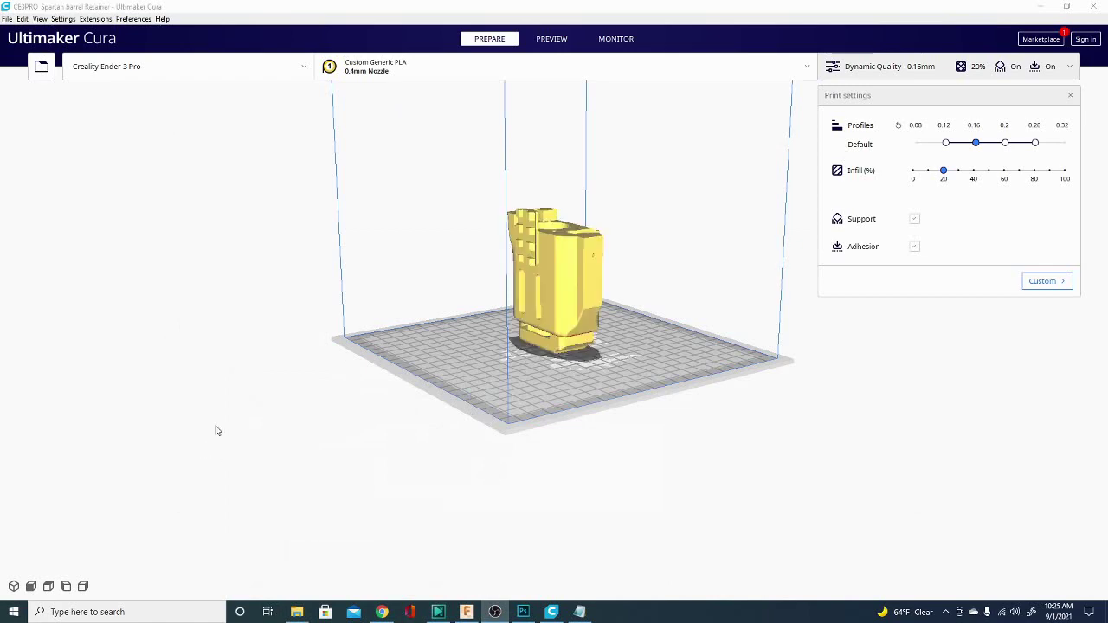
right_drag(303, 421, 281, 444)
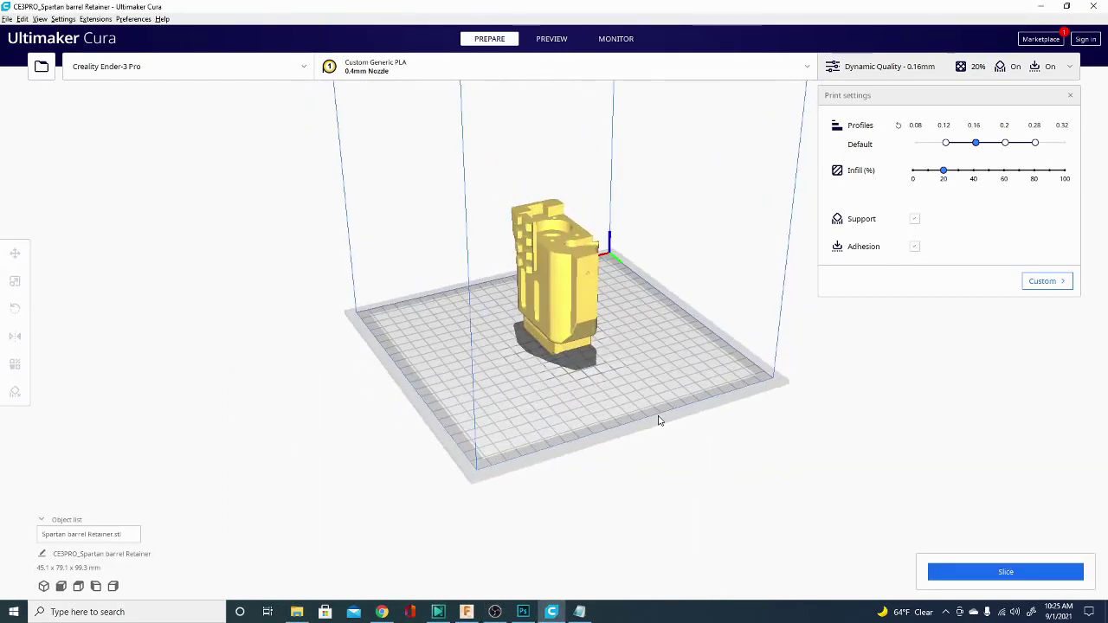
right_drag(658, 421, 728, 422)
right_drag(490, 455, 695, 441)
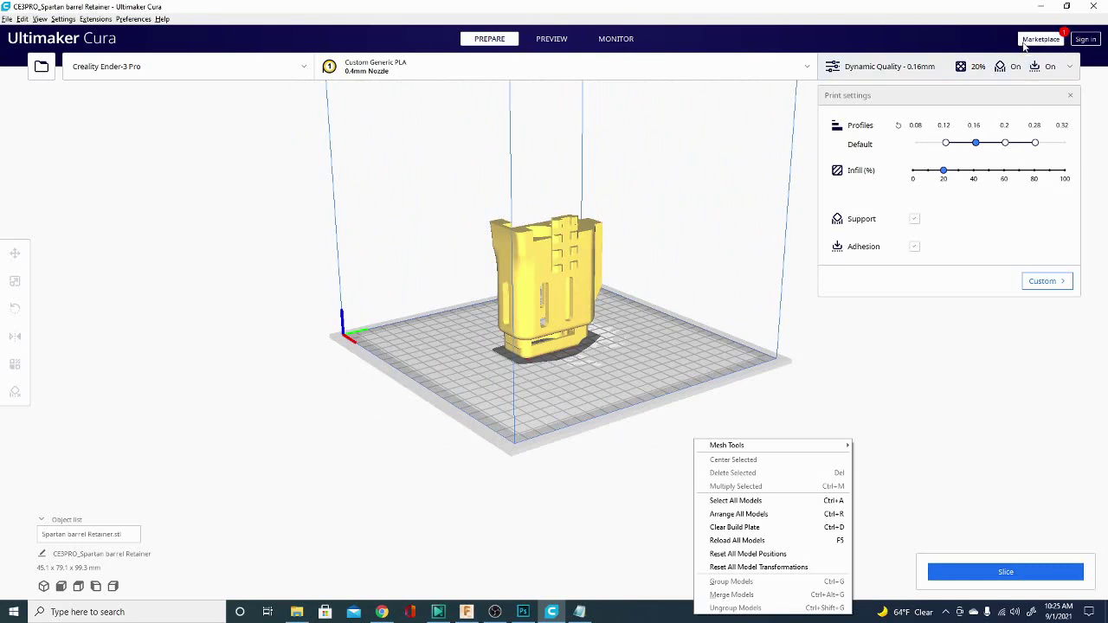
right_drag(317, 431, 781, 451)
right_click(655, 485)
right_drag(811, 404, 456, 386)
click(7, 19)
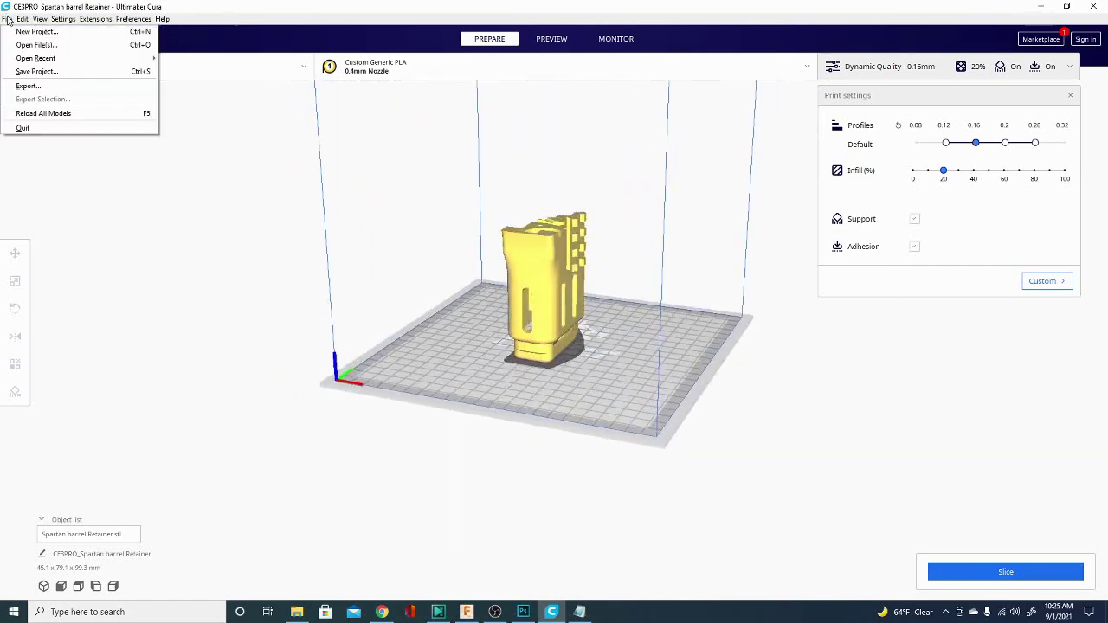
click(229, 286)
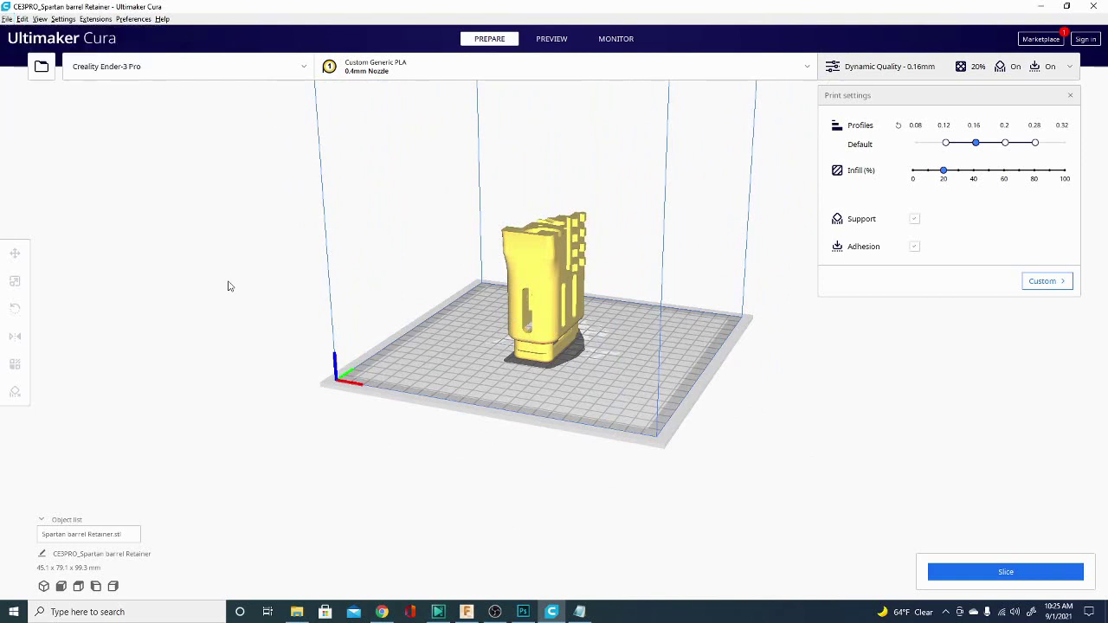
click(41, 66)
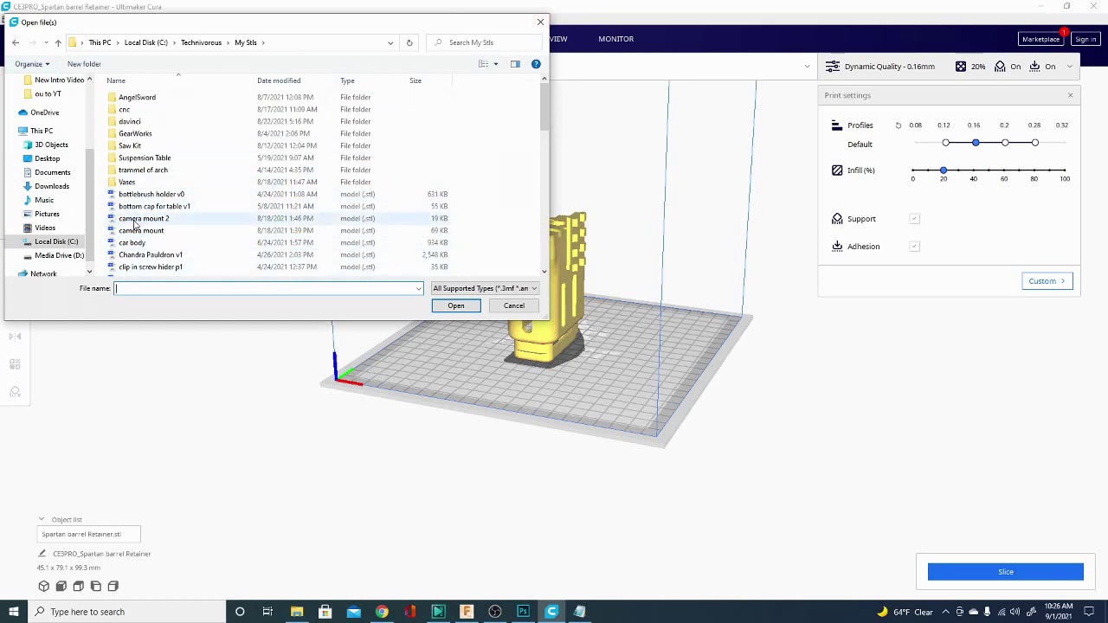
click(540, 22)
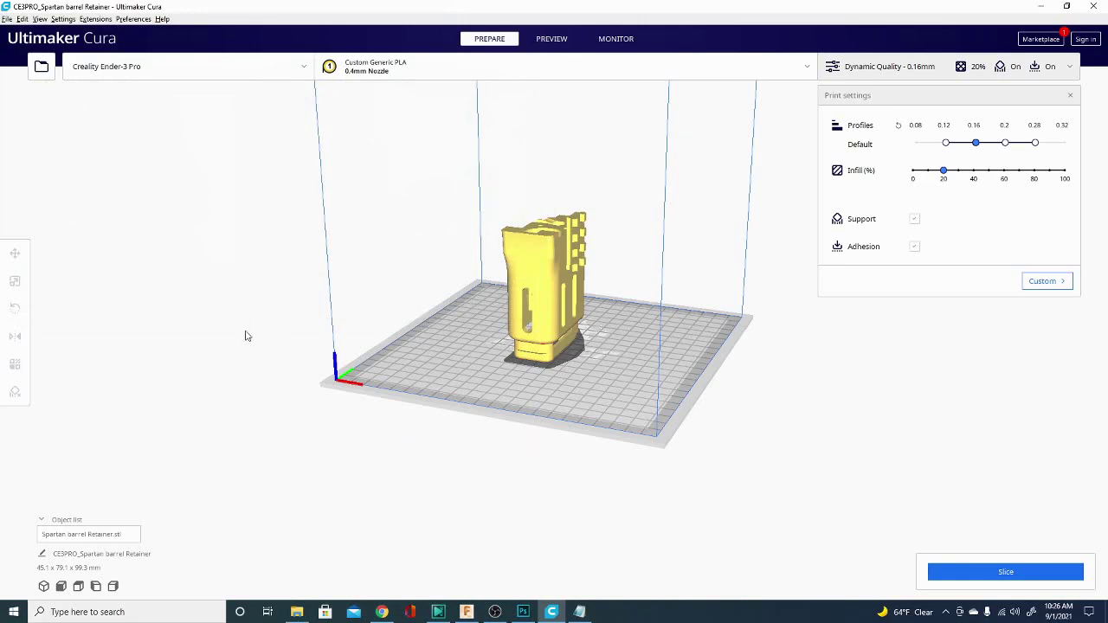
right_drag(249, 342, 656, 374)
scroll(602, 397, up, 6)
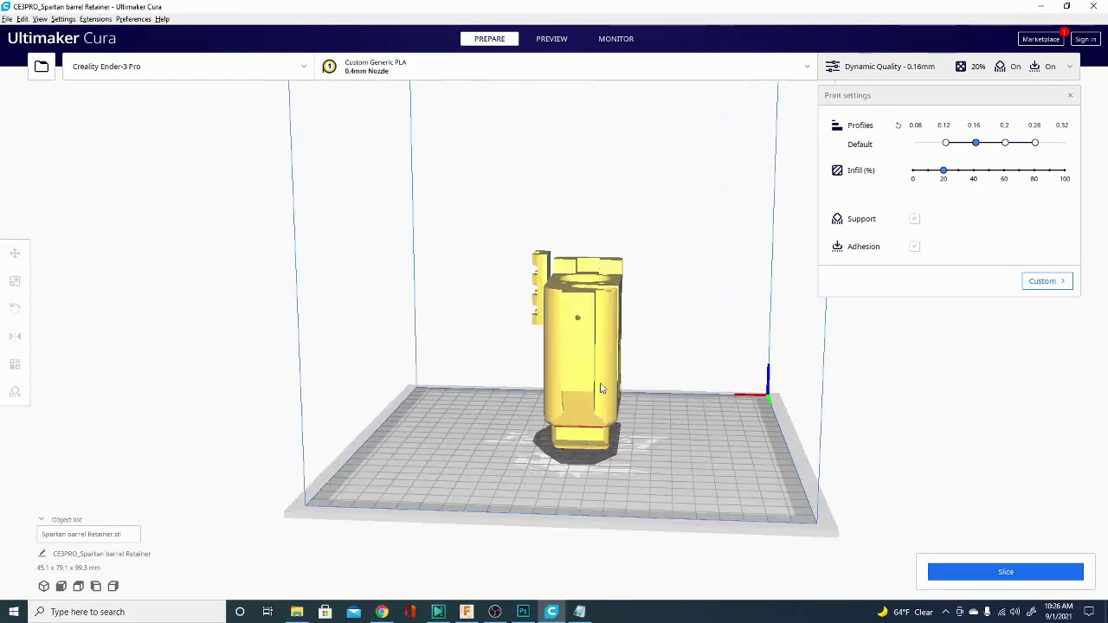
scroll(603, 403, down, 5)
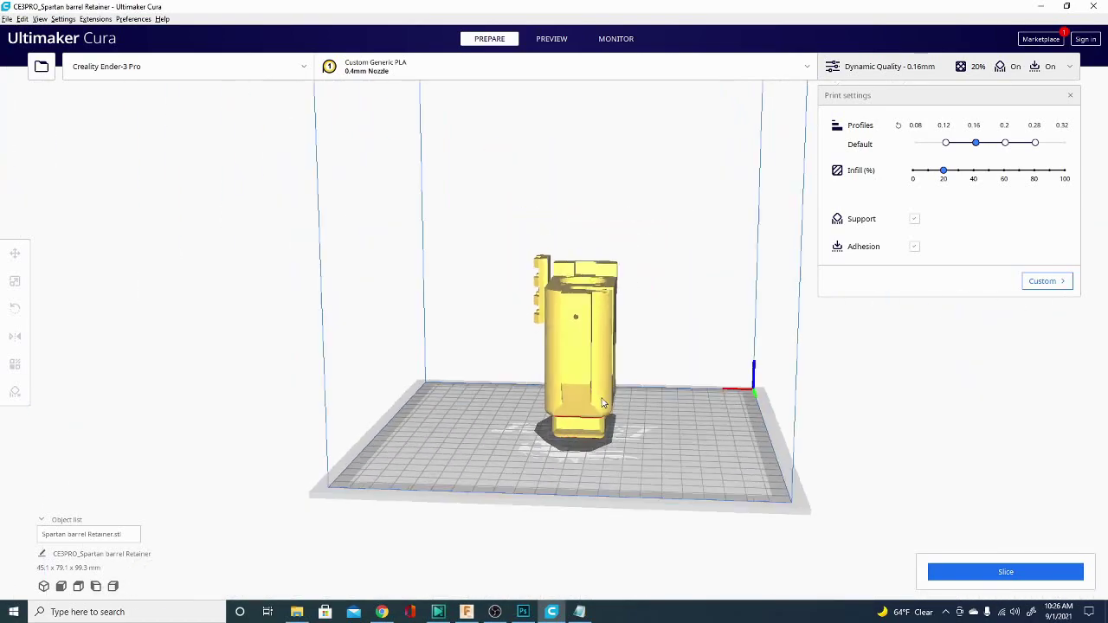
scroll(601, 401, up, 10)
right_drag(361, 386, 669, 408)
middle_drag(669, 408, 609, 416)
scroll(606, 413, down, 2)
scroll(594, 404, up, 2)
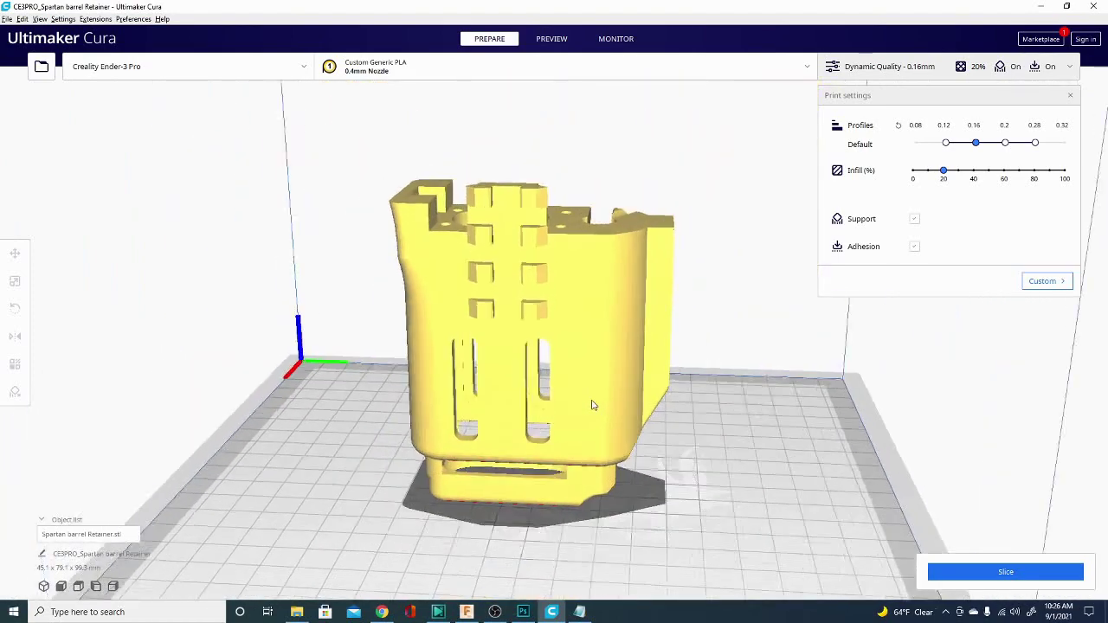
scroll(587, 404, down, 3)
scroll(586, 403, up, 3)
scroll(585, 406, down, 2)
scroll(585, 406, down, 1)
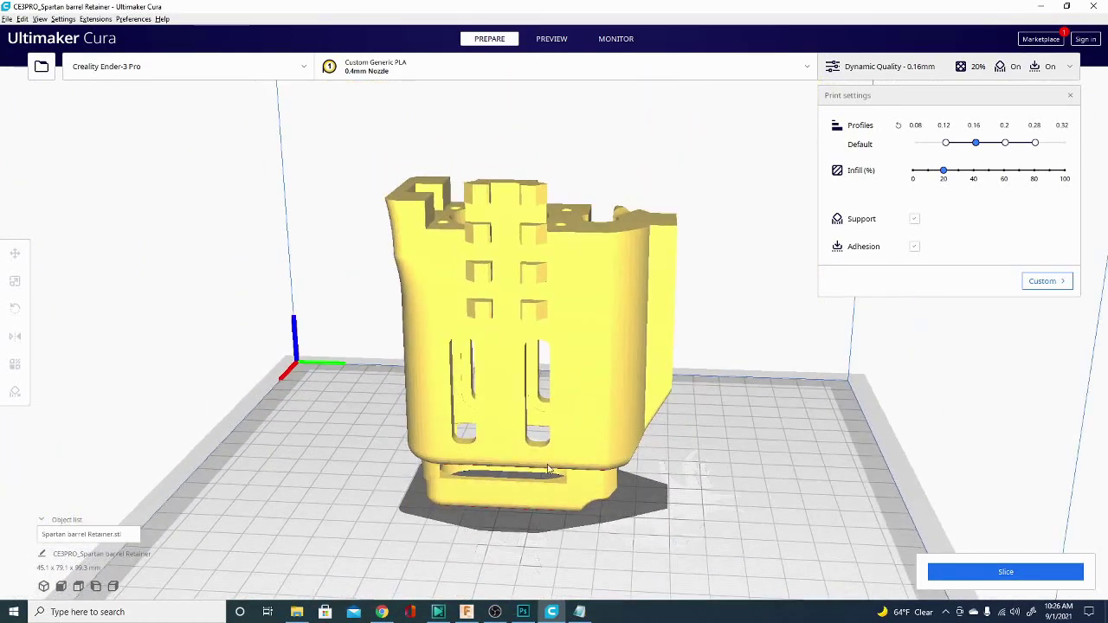
right_drag(240, 298, 628, 400)
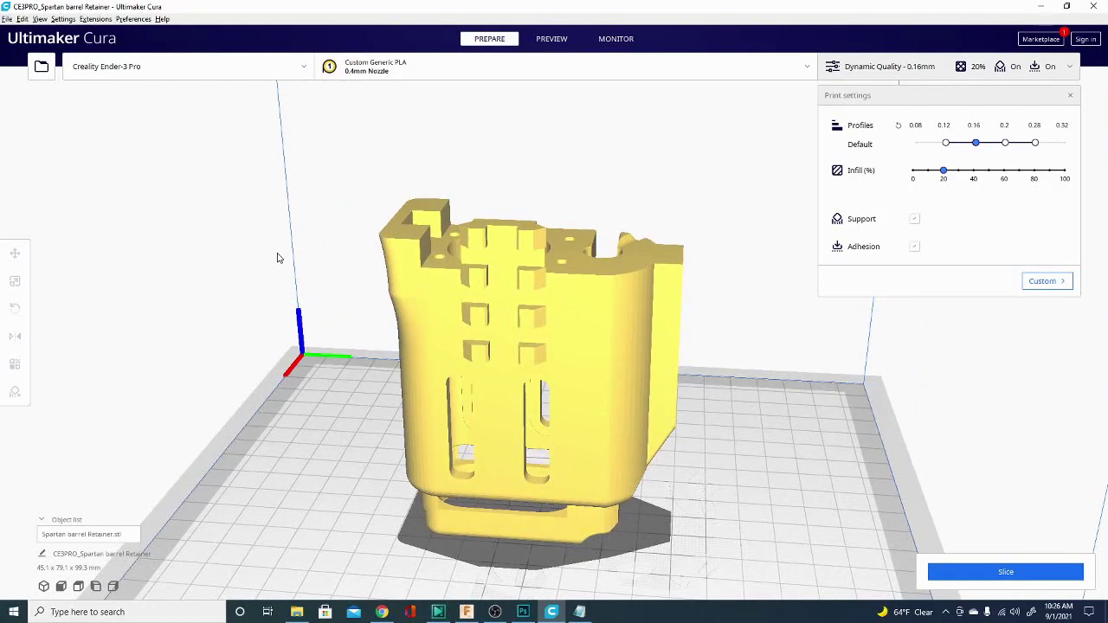
key(Left)
key(Left)
key(Left)
key(Left)
key(Left)
key(Left)
key(Left)
key(Left)
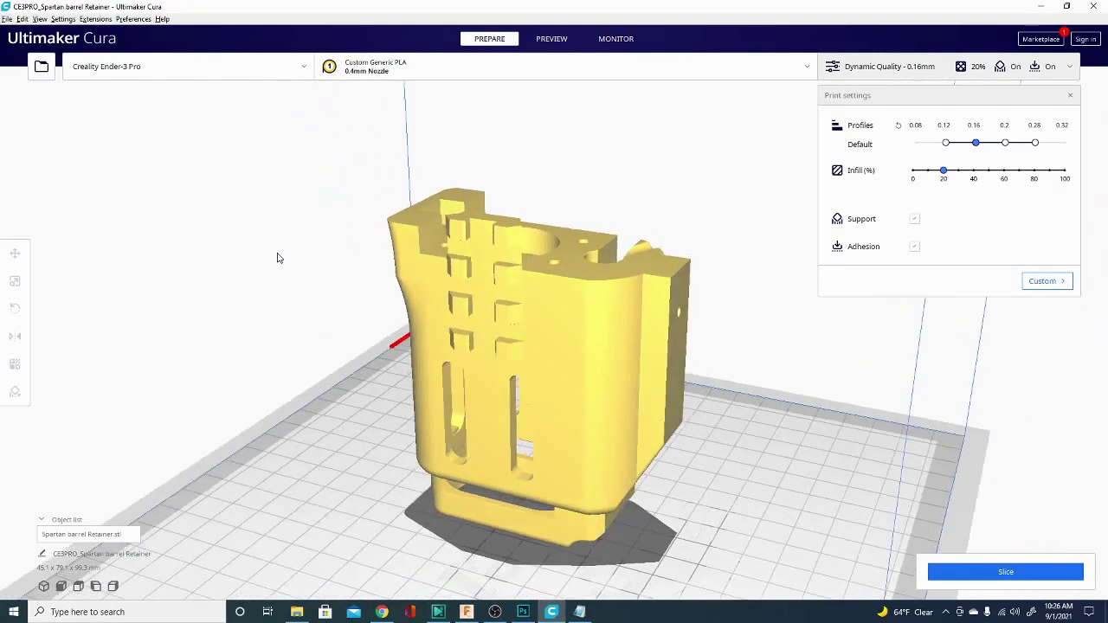
key(Left)
key(Left)
key(Left)
key(Left)
key(Left)
key(Left)
key(Left)
key(Left)
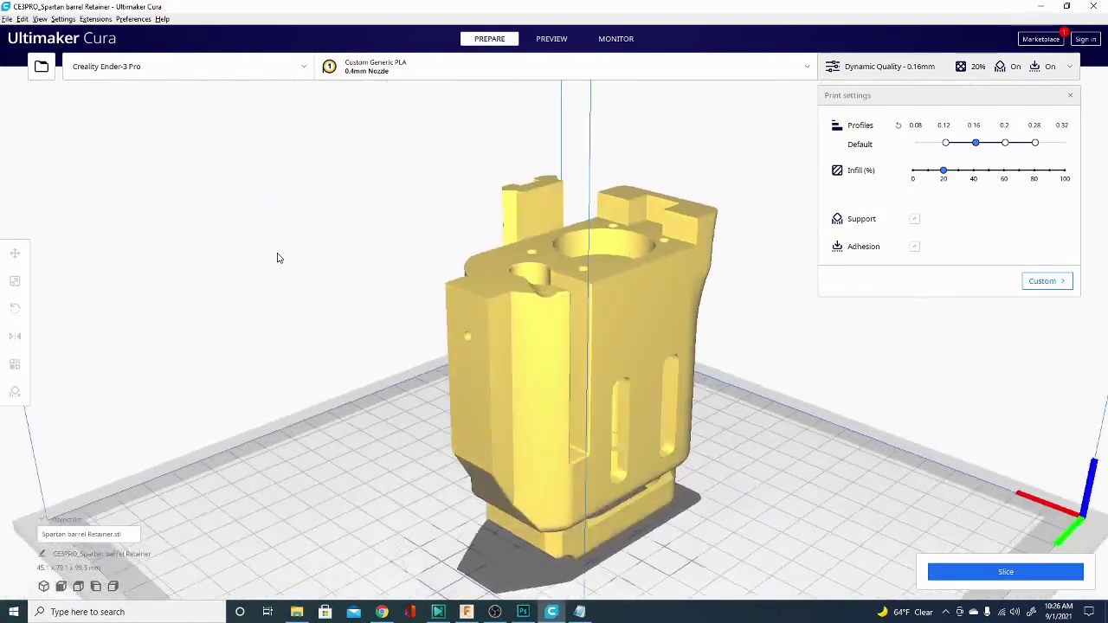
key(Left)
key(Left)
key(Left)
key(Left)
key(Left)
key(Left)
key(Left)
key(Left)
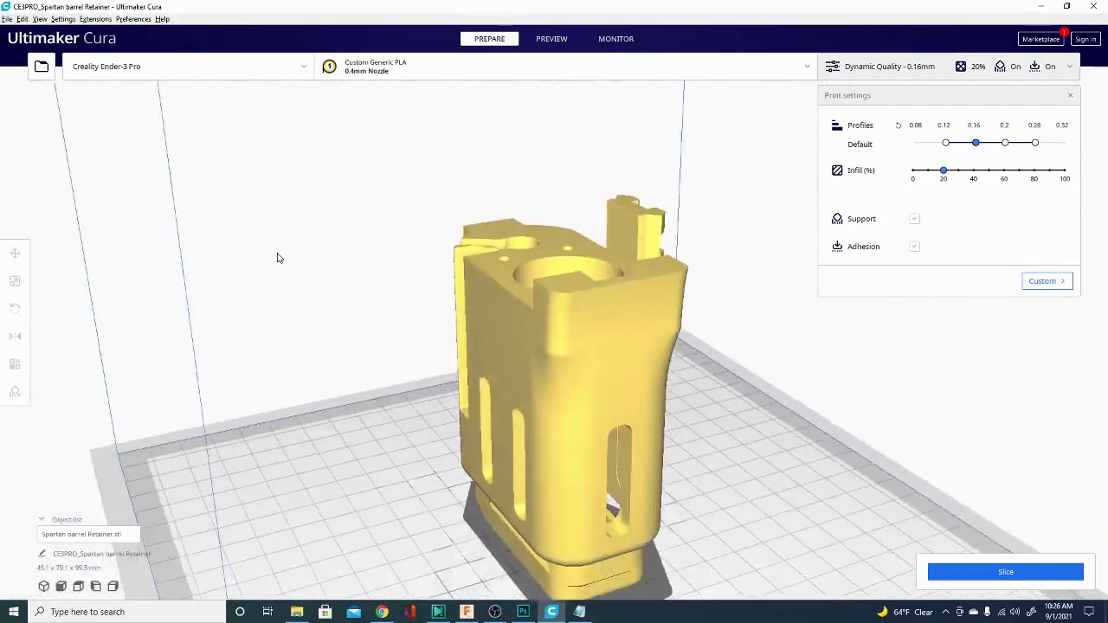
key(Up)
key(Up)
key(Up)
key(Up)
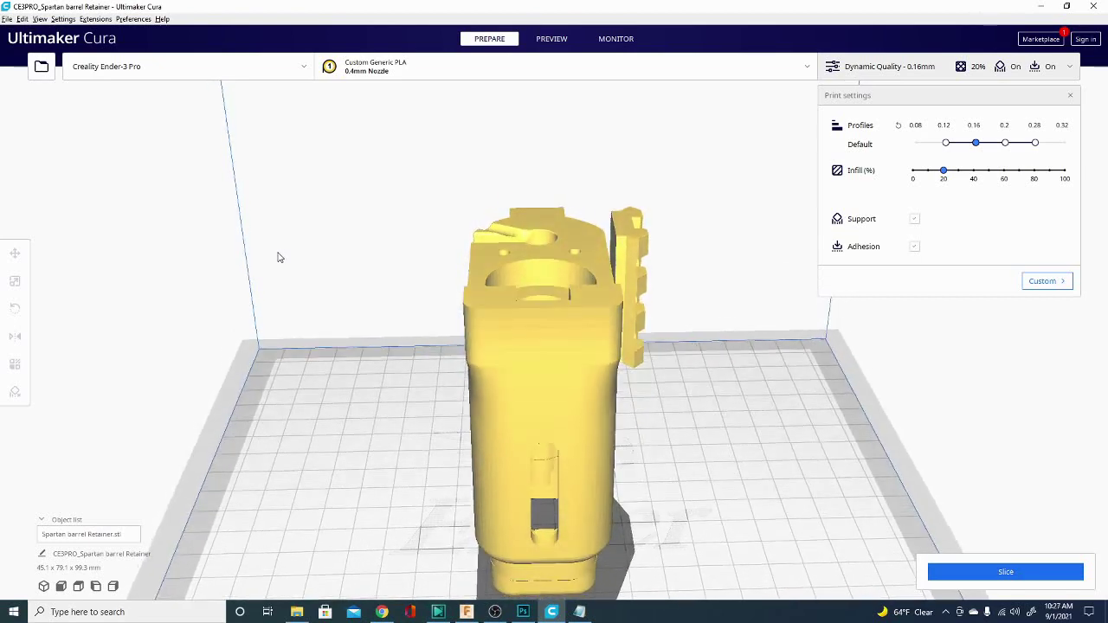
key(Right)
key(Right)
key(Right)
key(Right)
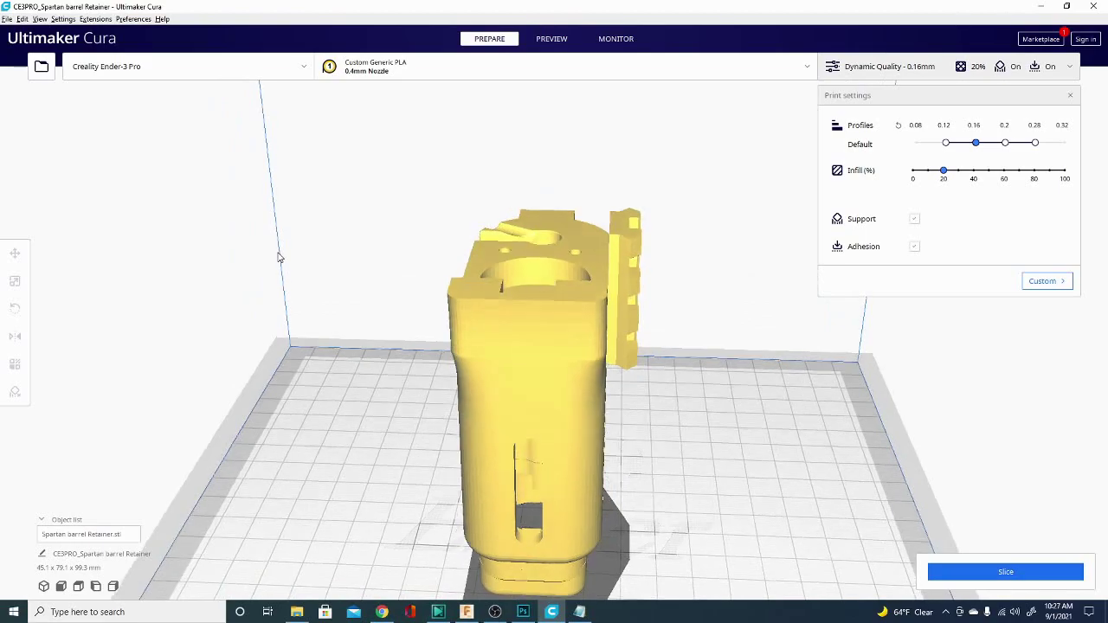
right_drag(298, 255, 427, 365)
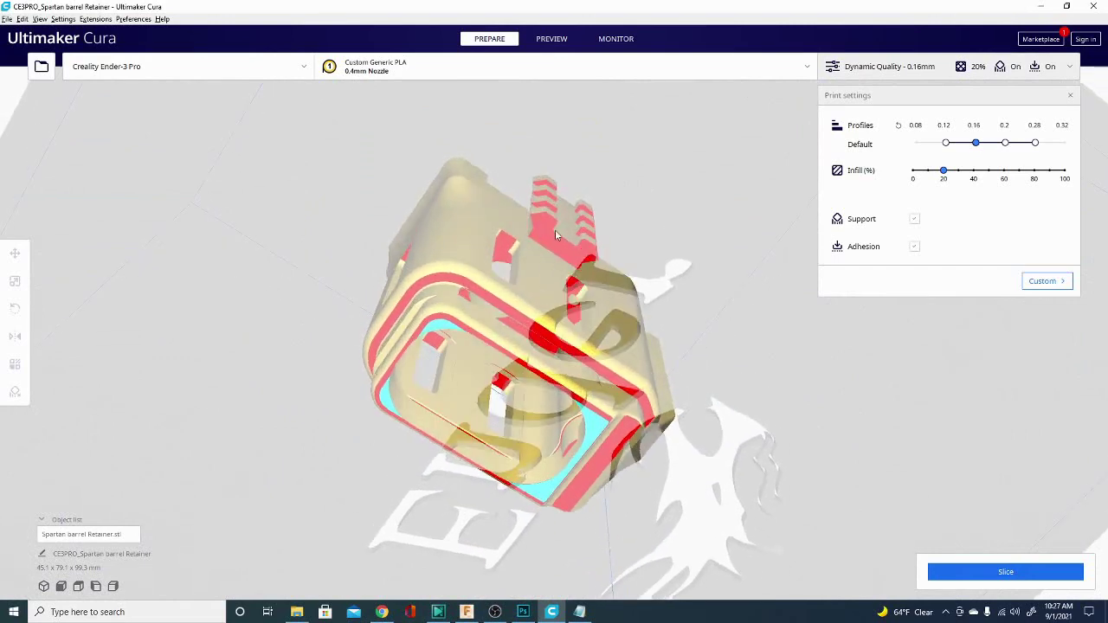
right_drag(364, 225, 245, 301)
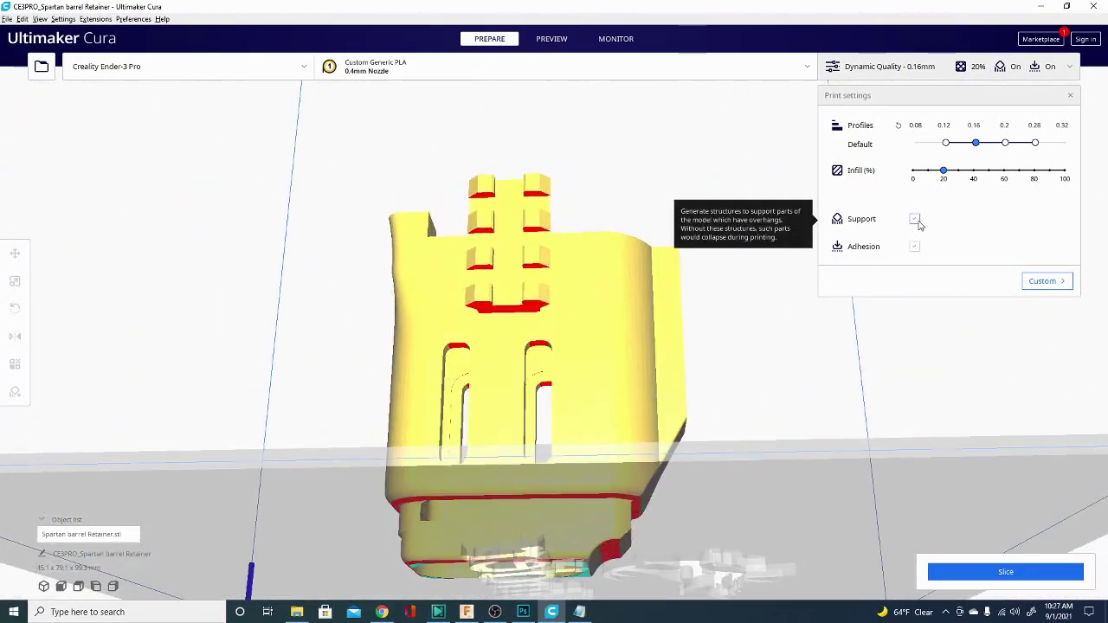
right_drag(505, 410, 760, 447)
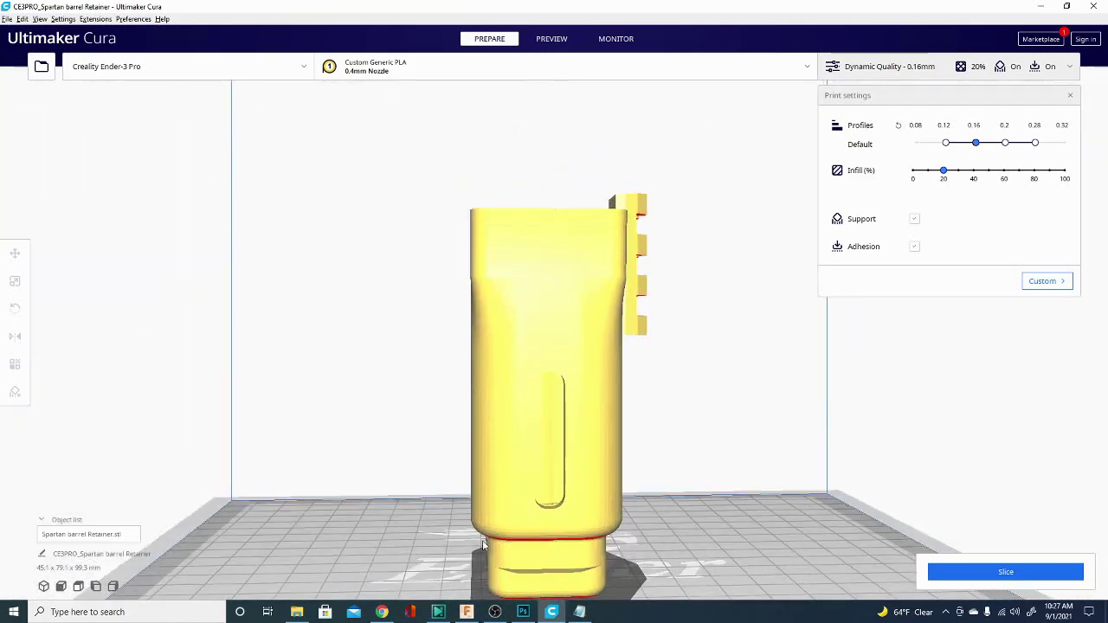
right_drag(463, 573, 788, 526)
right_drag(367, 451, 533, 342)
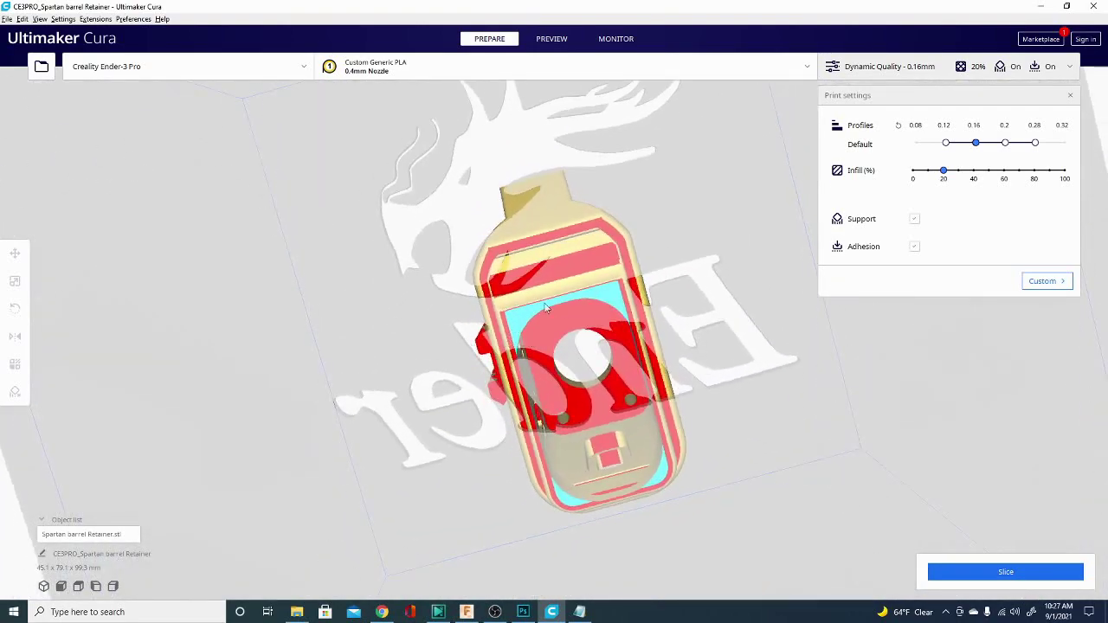
right_drag(401, 279, 703, 422)
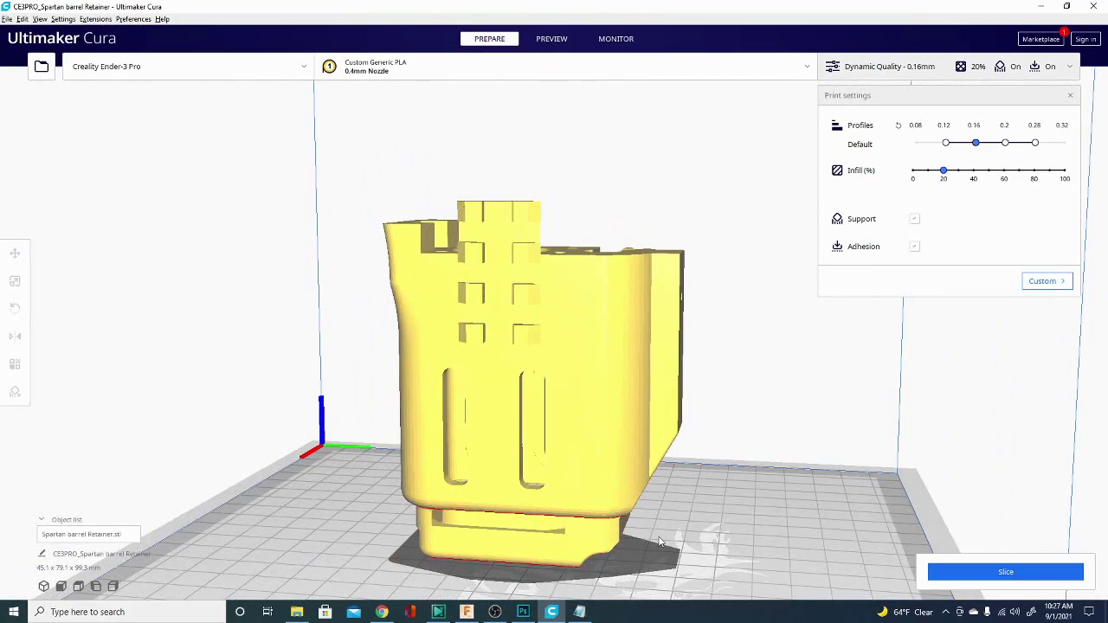
right_drag(658, 543, 732, 516)
Lower the retainer about 8 mm, then undo a stray move to return it to plate centre
click(589, 395)
drag(536, 273, 542, 307)
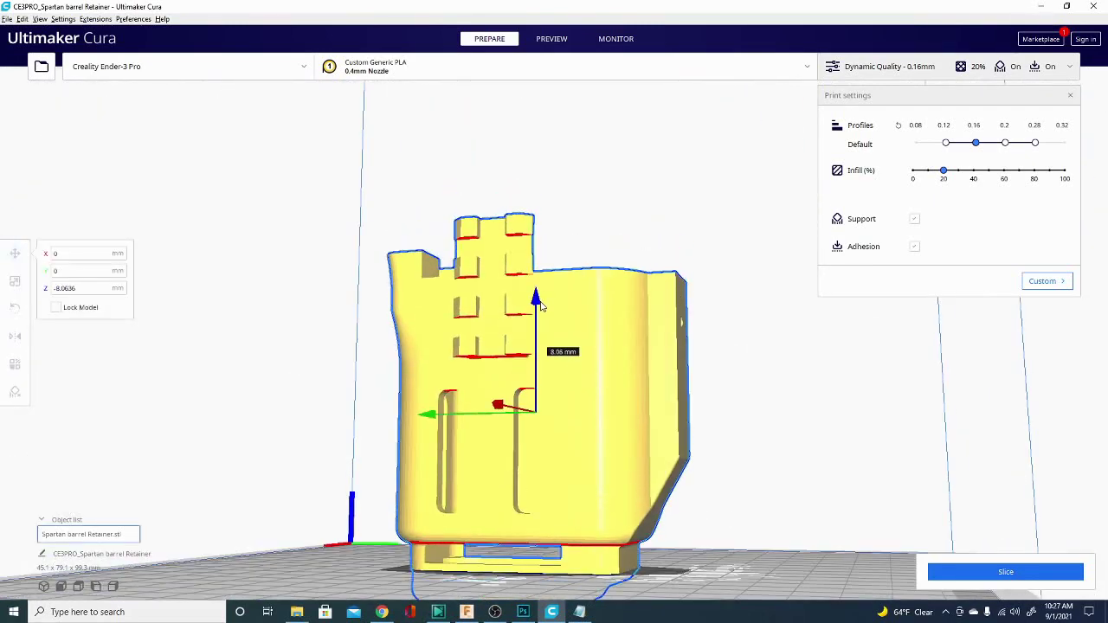
right_drag(747, 460, 709, 474)
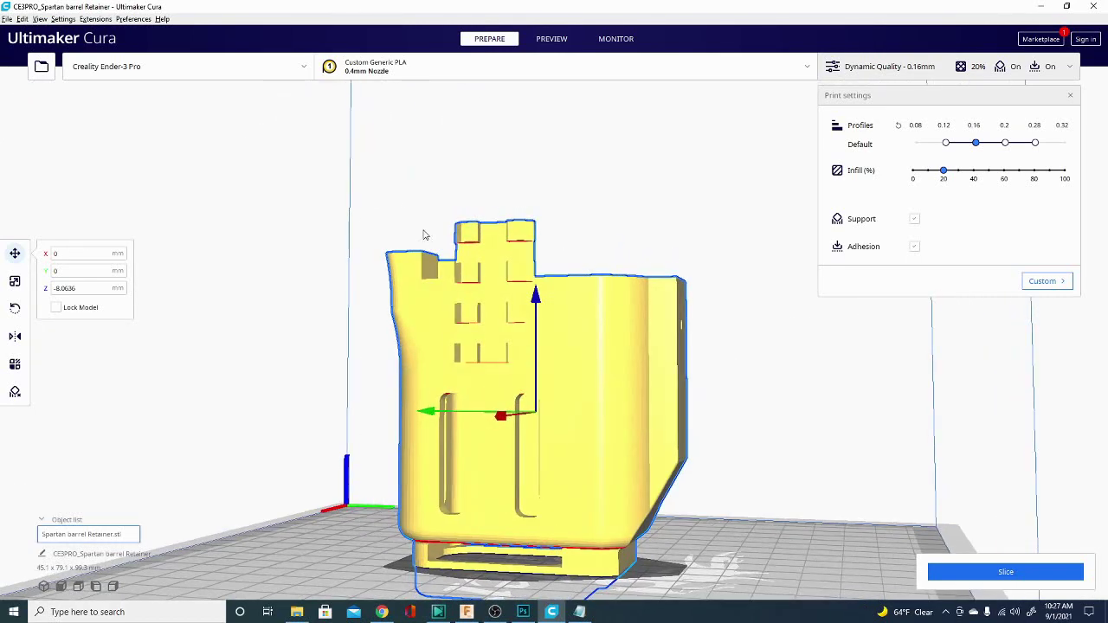
click(739, 307)
click(555, 372)
mouse_move(573, 415)
mouse_down()
mouse_move(559, 379)
mouse_move(564, 425)
mouse_up()
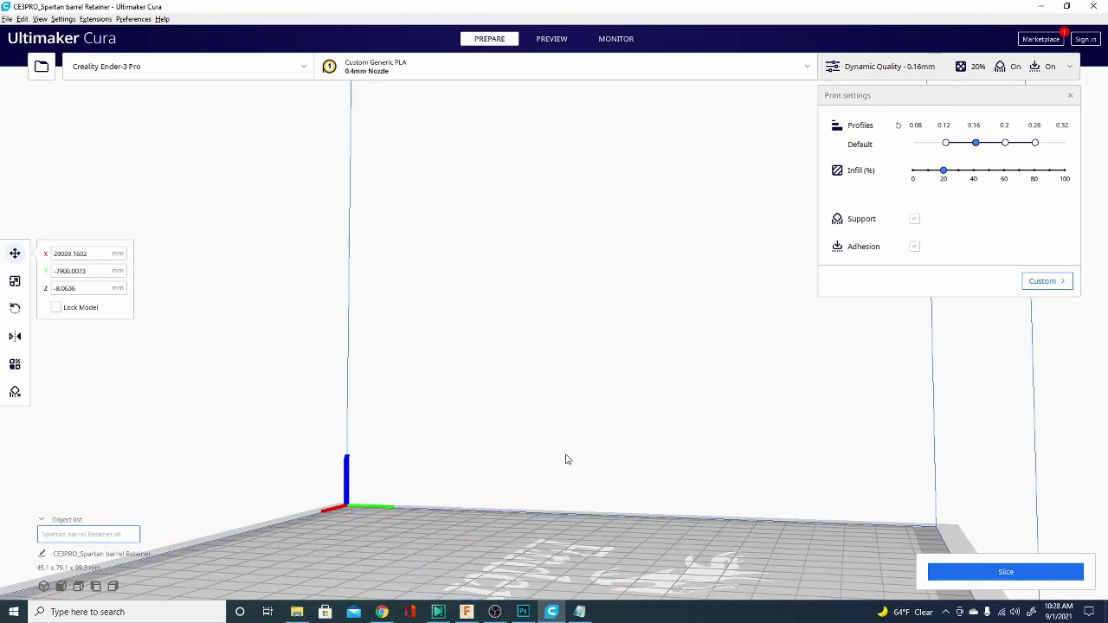
key(ctrl+z)
Raise the retainer along the Z arrow until it sits on the bed at Z 0
right_drag(719, 378, 611, 436)
right_drag(359, 470, 363, 435)
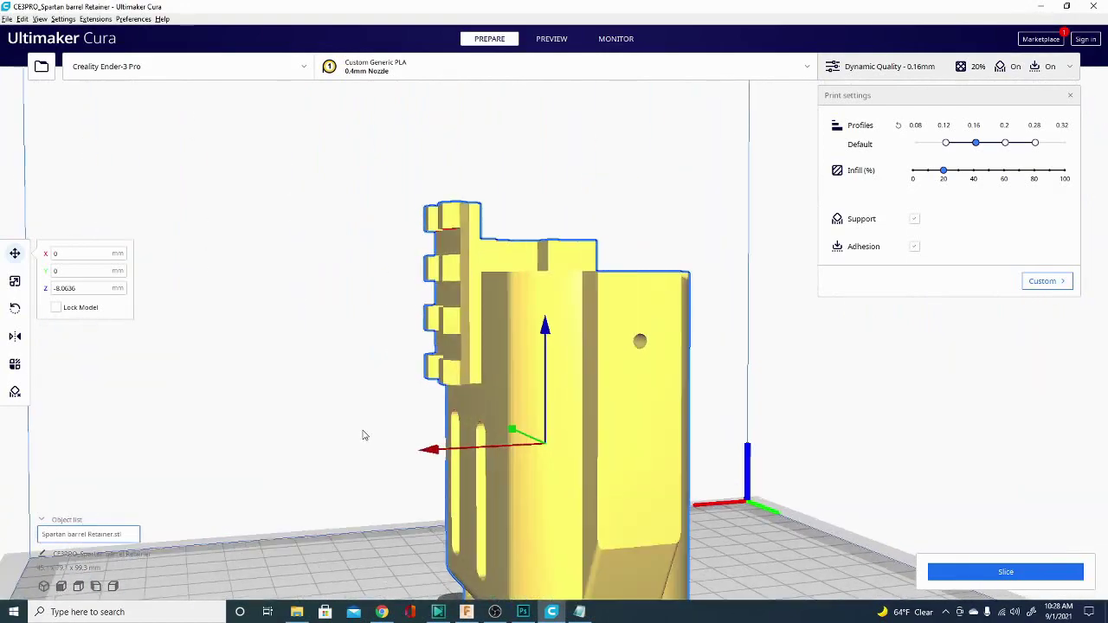
scroll(364, 436, down, 10)
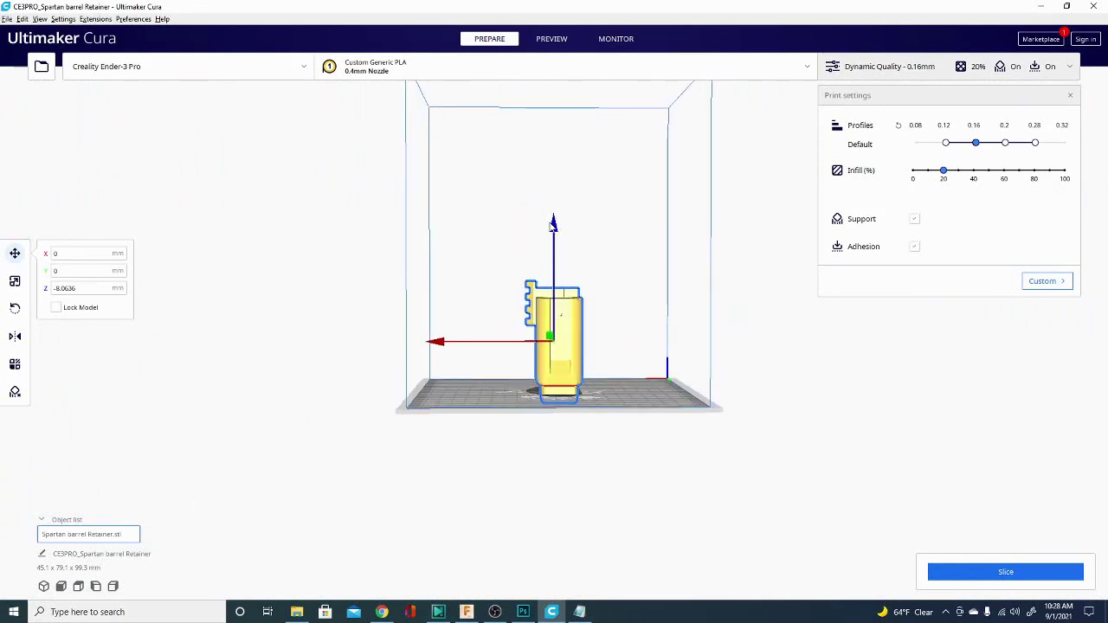
drag(553, 224, 556, 170)
Inspect the retainer from several angles and shift it to Y 4.8403 mm, keeping X at 0
right_drag(518, 225, 547, 446)
scroll(549, 409, up, 5)
right_drag(540, 266, 465, 437)
right_drag(477, 523, 520, 256)
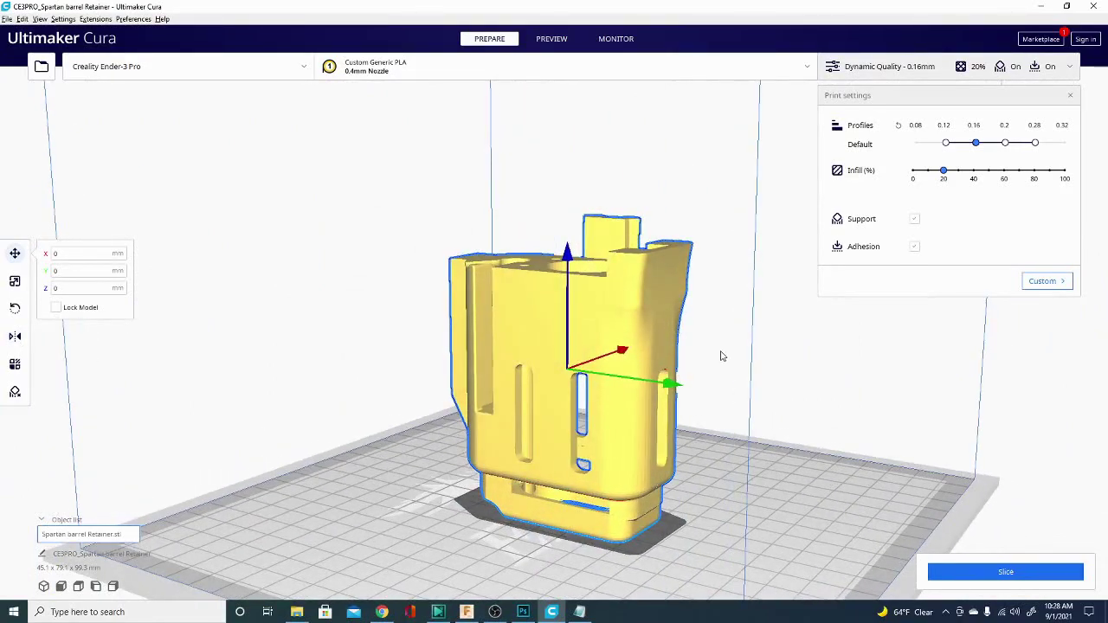
right_drag(723, 356, 699, 379)
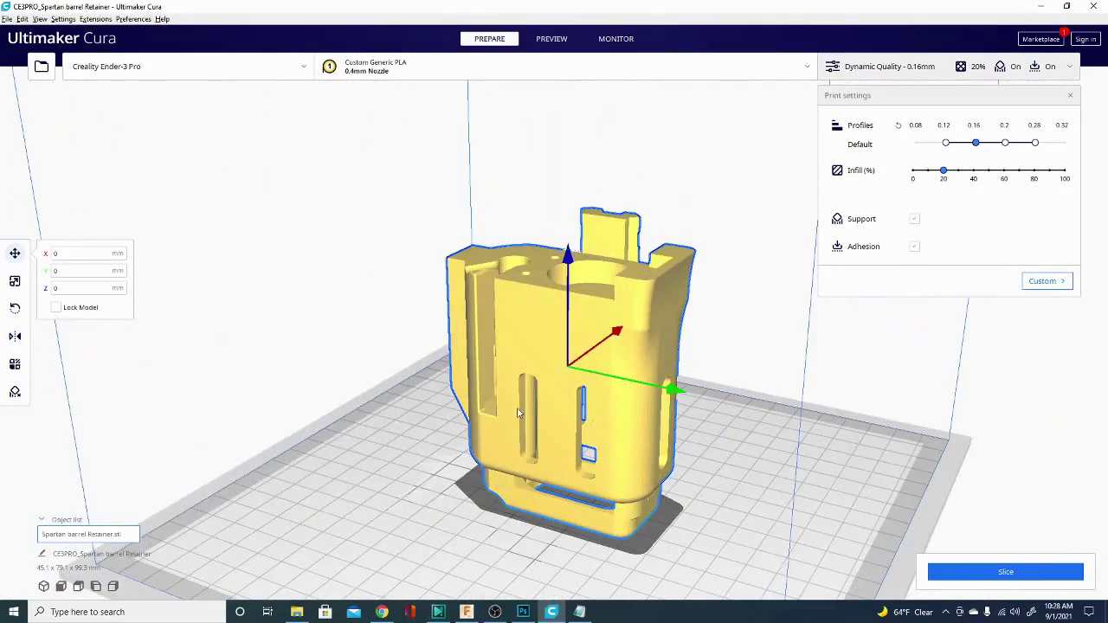
right_drag(518, 413, 439, 440)
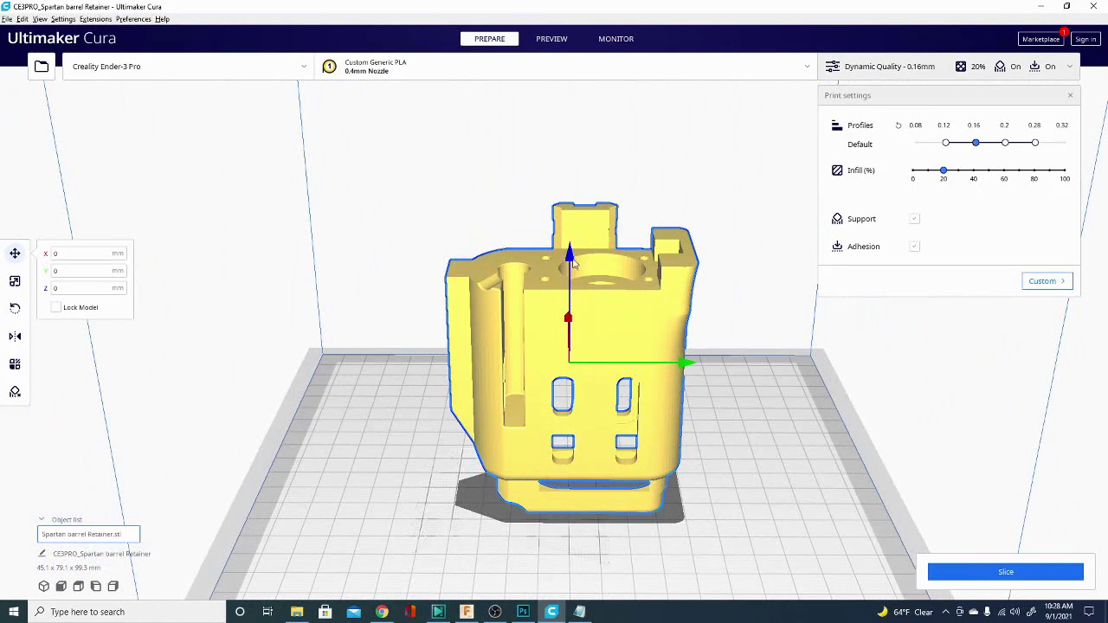
drag(685, 365, 701, 368)
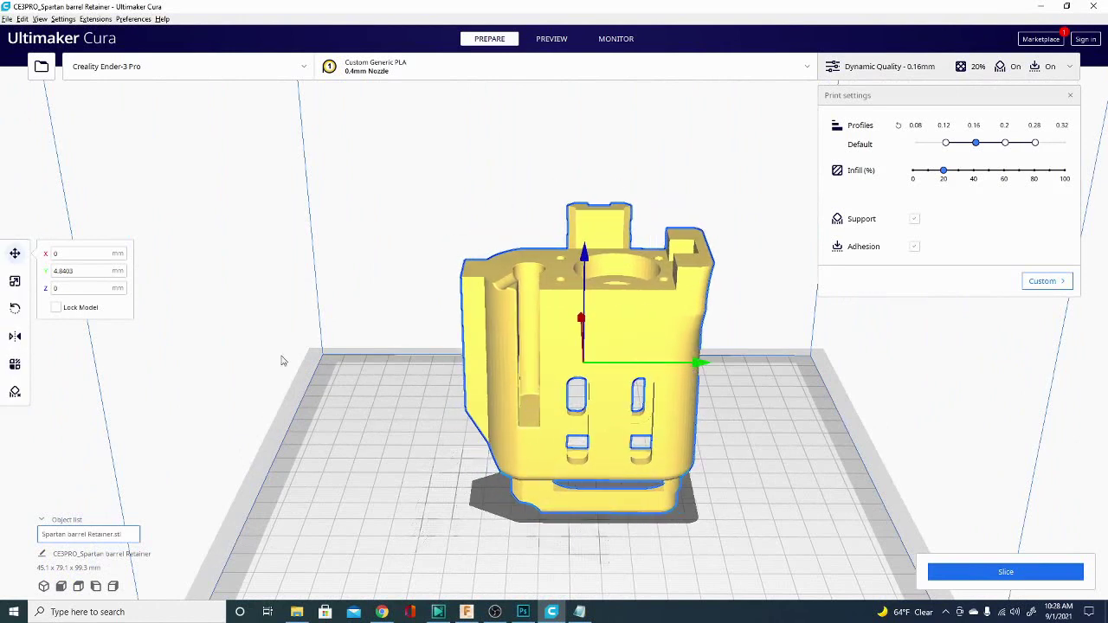
Rotate the retainer 90° onto its side with the red rotation ring
click(14, 309)
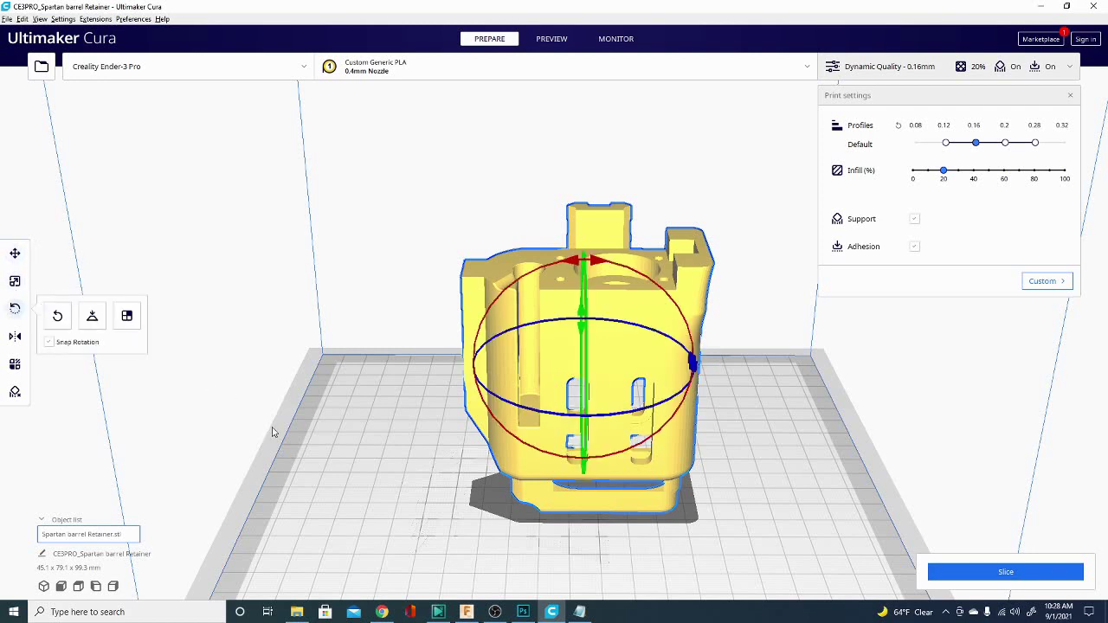
click(387, 454)
click(589, 347)
right_drag(758, 457, 742, 439)
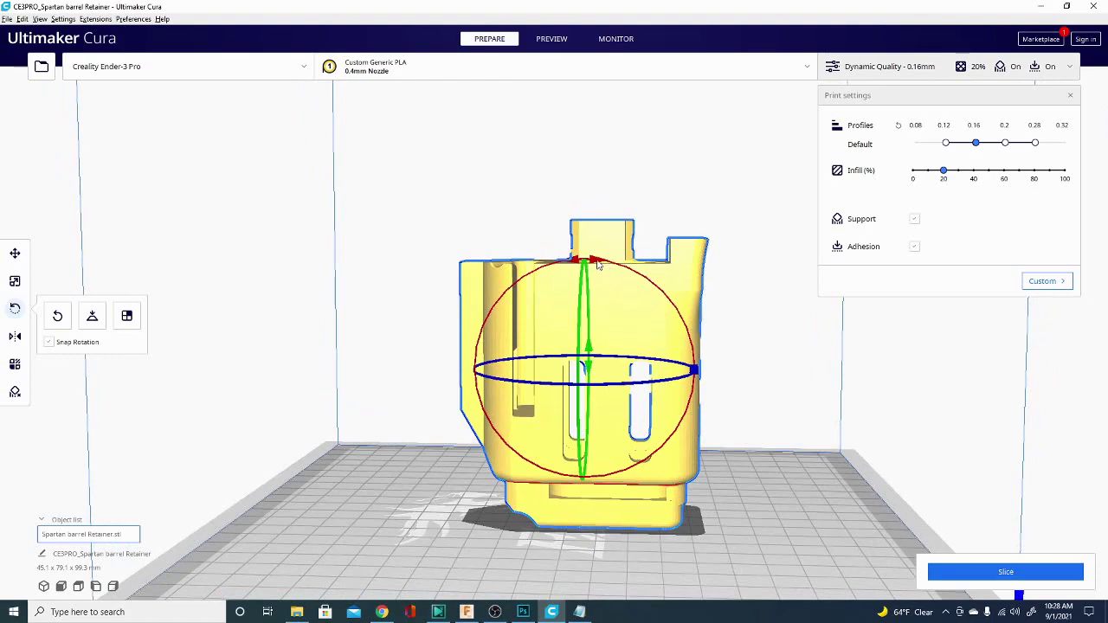
drag(571, 265, 572, 265)
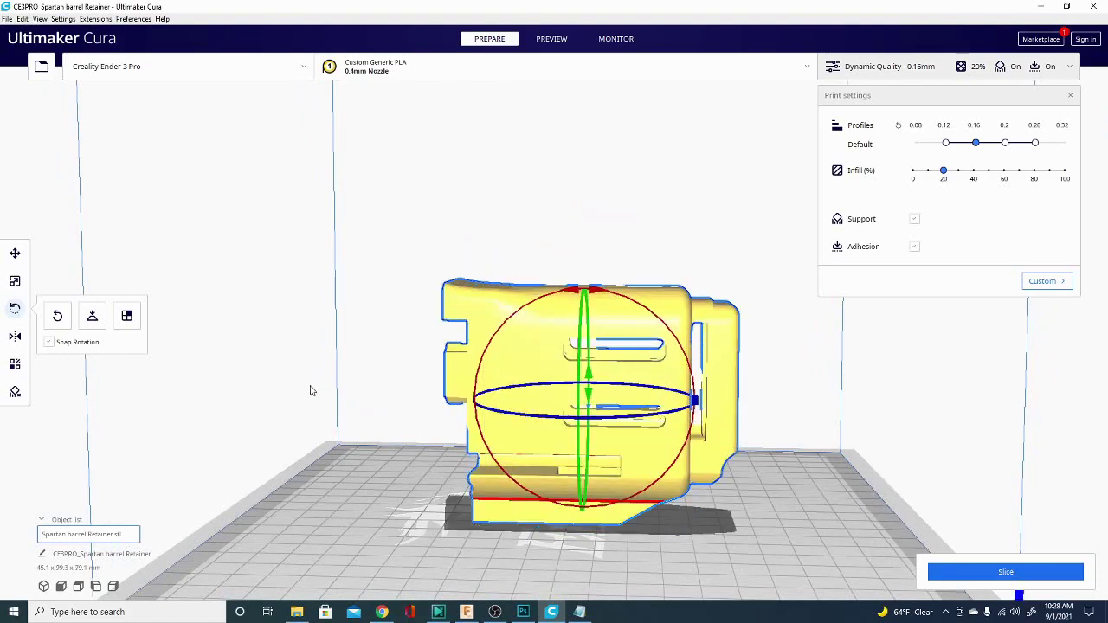
Tilt the retainer by -30° and then 11°, giving 45.1 x 107.3 x 106.9 mm
right_drag(311, 392, 344, 406)
drag(526, 313, 489, 381)
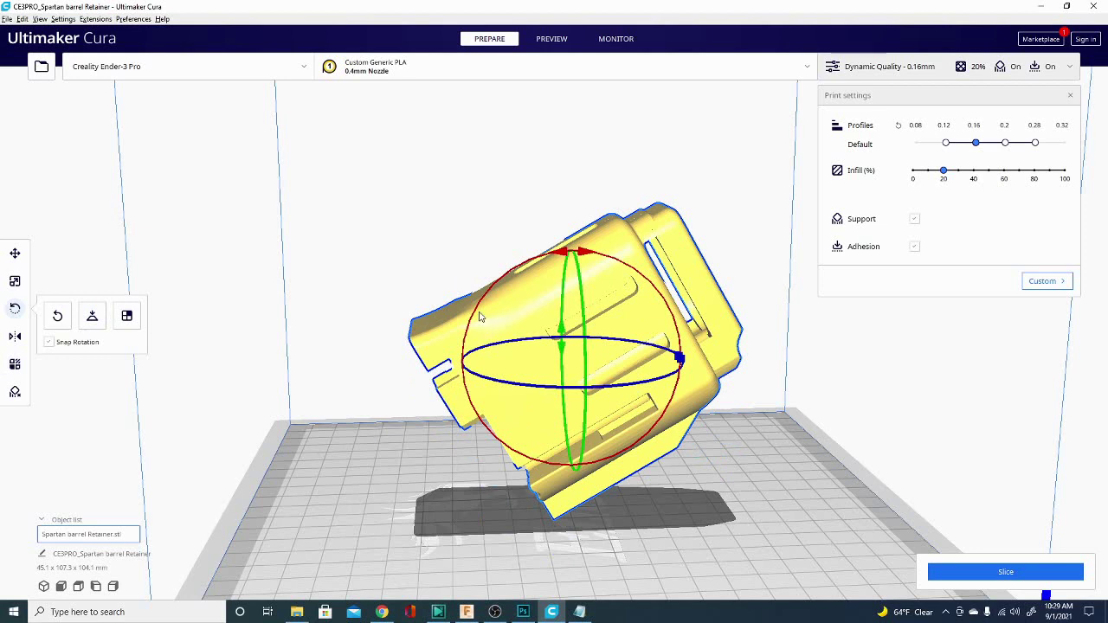
drag(476, 318, 485, 297)
mouse_move(486, 299)
mouse_down()
mouse_move(503, 290)
mouse_move(483, 333)
mouse_move(485, 312)
mouse_up()
right_drag(240, 421, 340, 405)
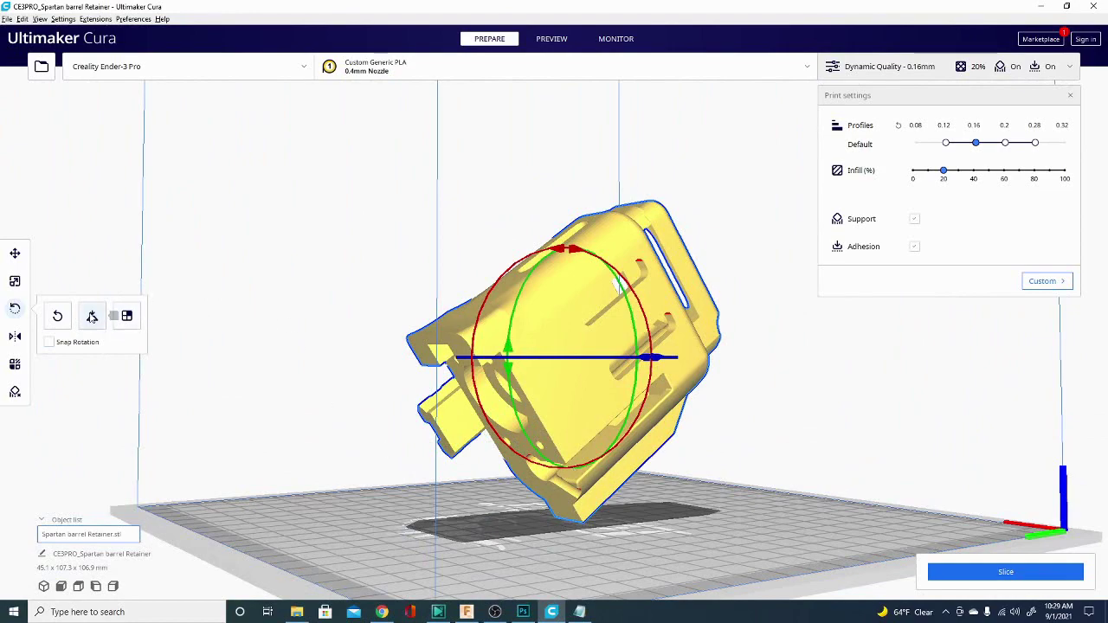
Lay the retainer flat and align a chosen face to the build plate
click(92, 316)
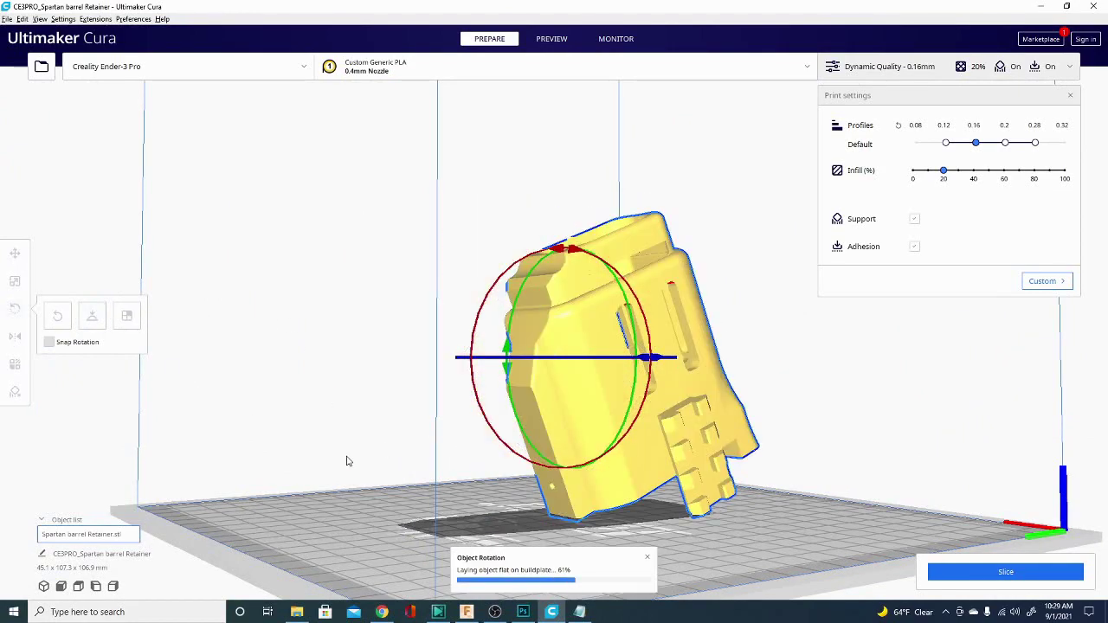
right_drag(351, 460, 149, 367)
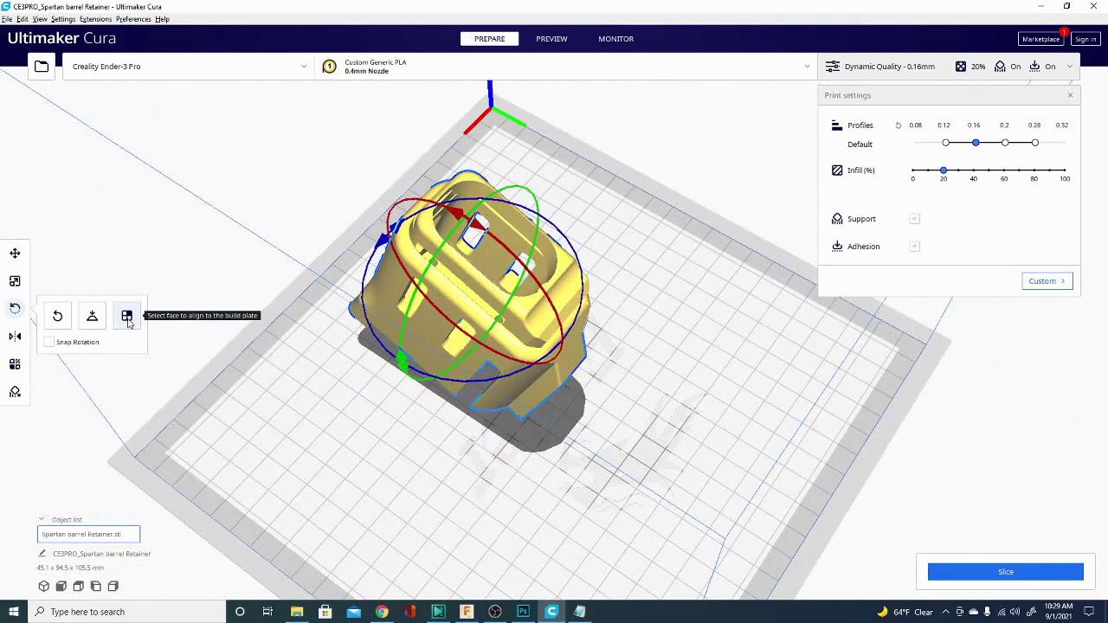
click(127, 317)
click(372, 346)
right_drag(372, 346, 265, 391)
click(558, 436)
Stand the retainer upright on its base face, measuring 45.1 x 79.1 x 99.3 mm
right_drag(557, 437, 516, 528)
right_drag(385, 536, 648, 540)
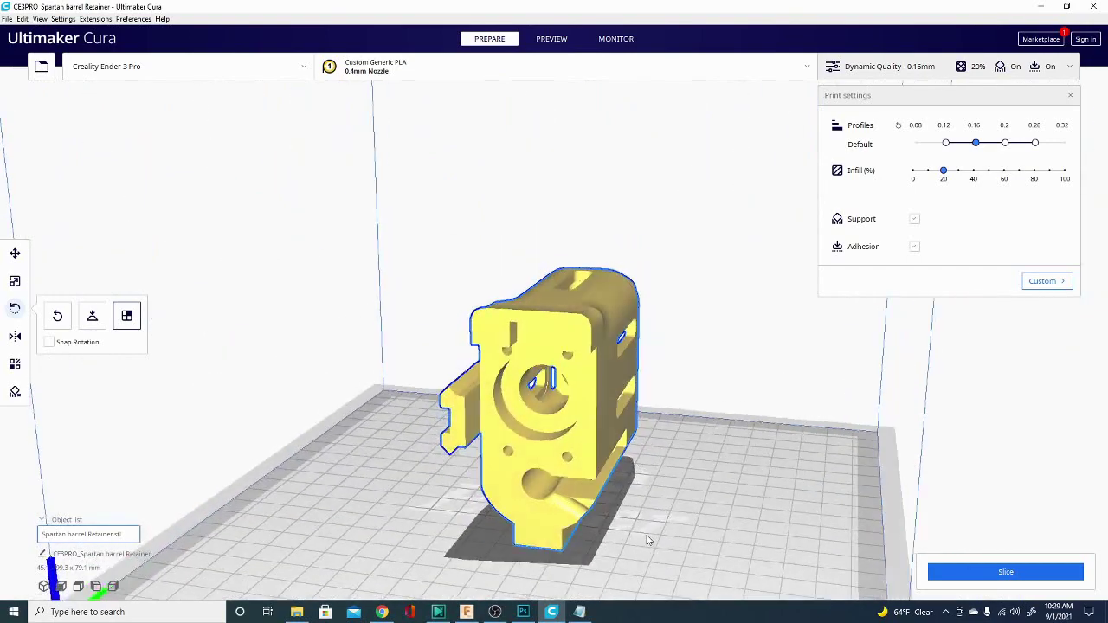
click(493, 328)
right_drag(633, 371, 476, 384)
click(462, 288)
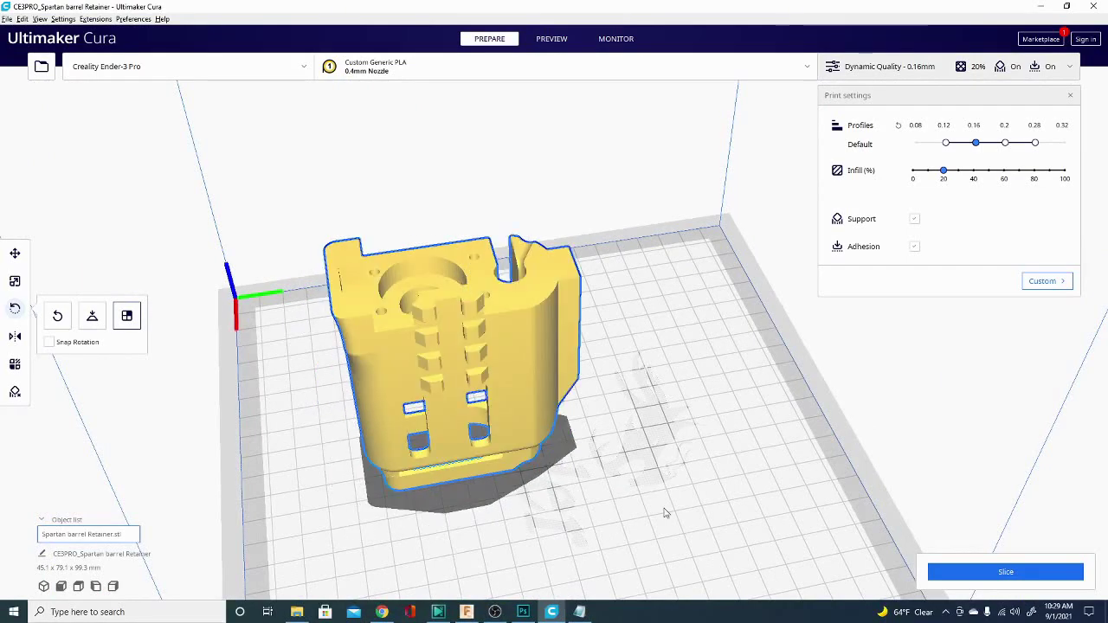
right_drag(463, 288, 577, 476)
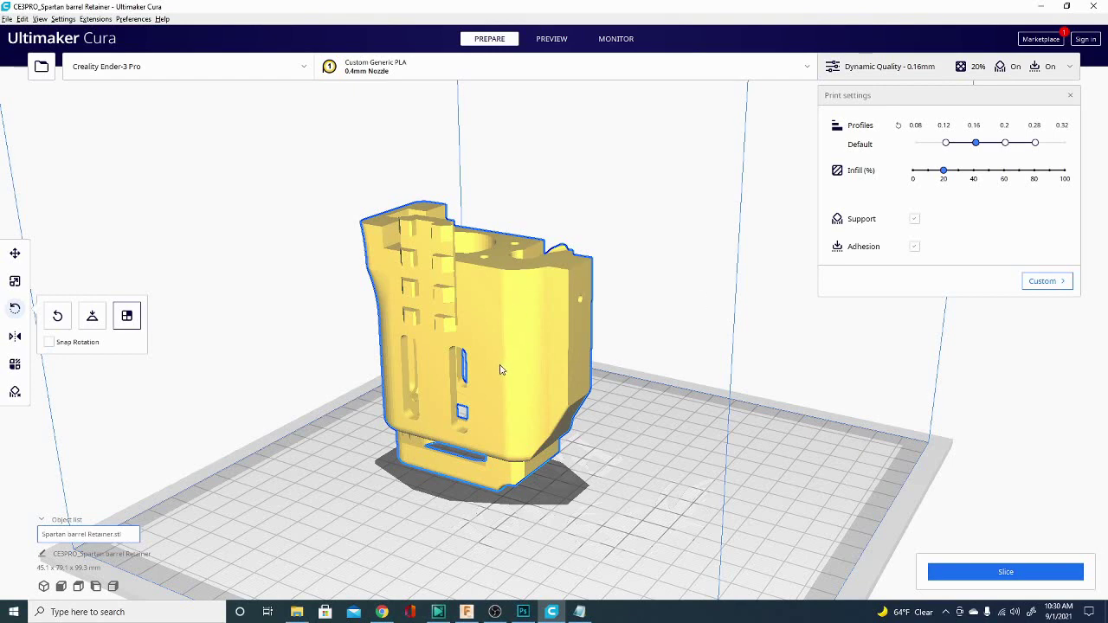
right_drag(437, 415, 775, 450)
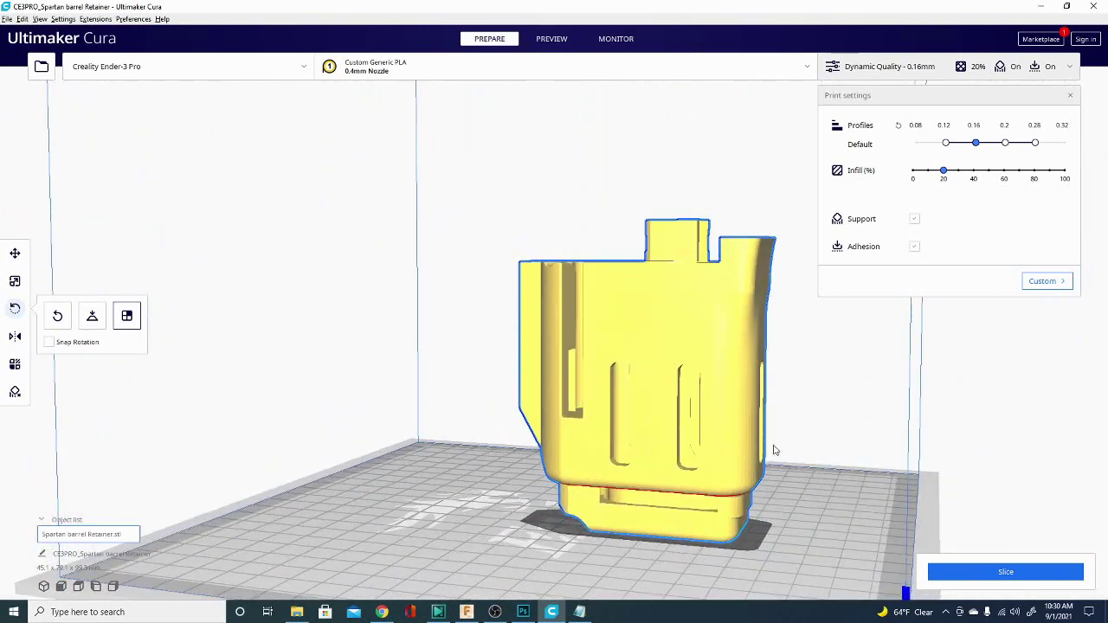
Scale the retainer uniformly to 80%
click(16, 282)
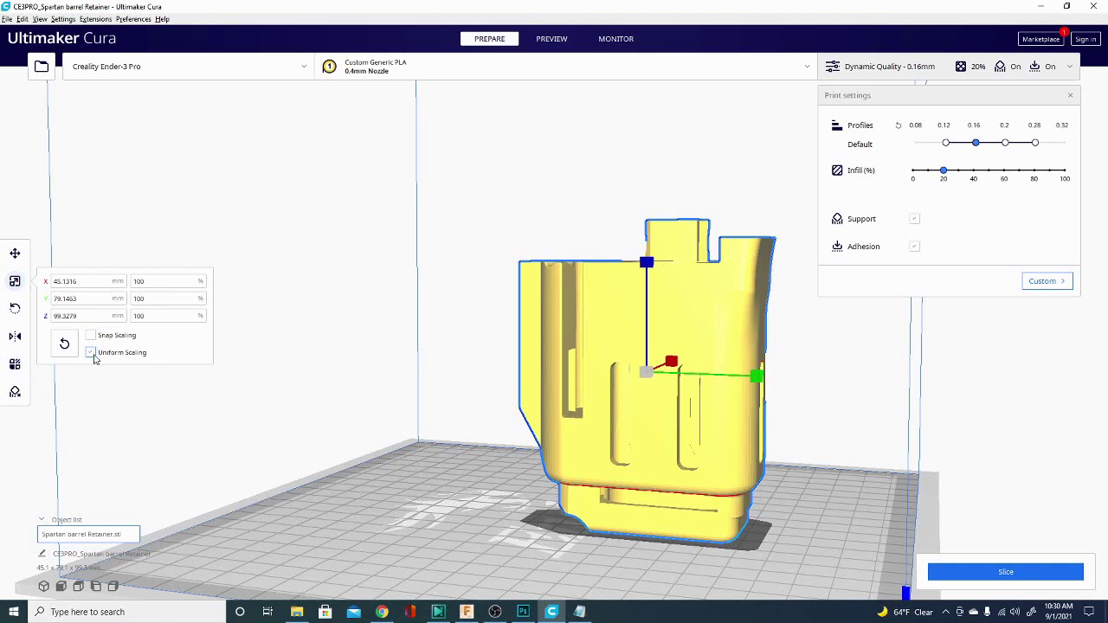
click(147, 282)
key(Return)
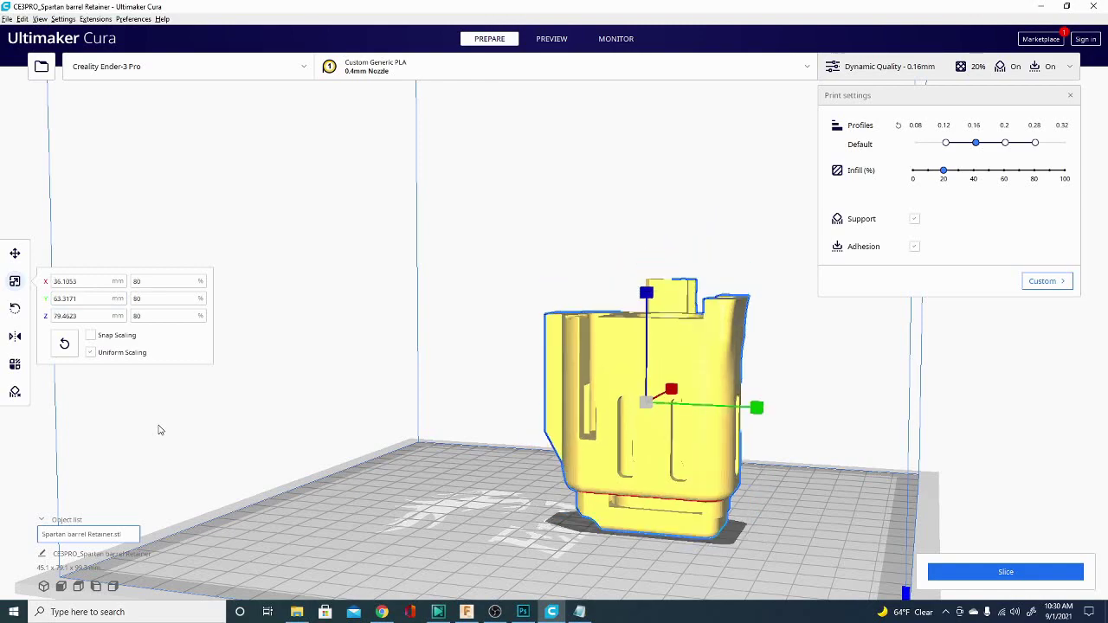
right_drag(342, 419, 734, 479)
right_drag(384, 480, 198, 474)
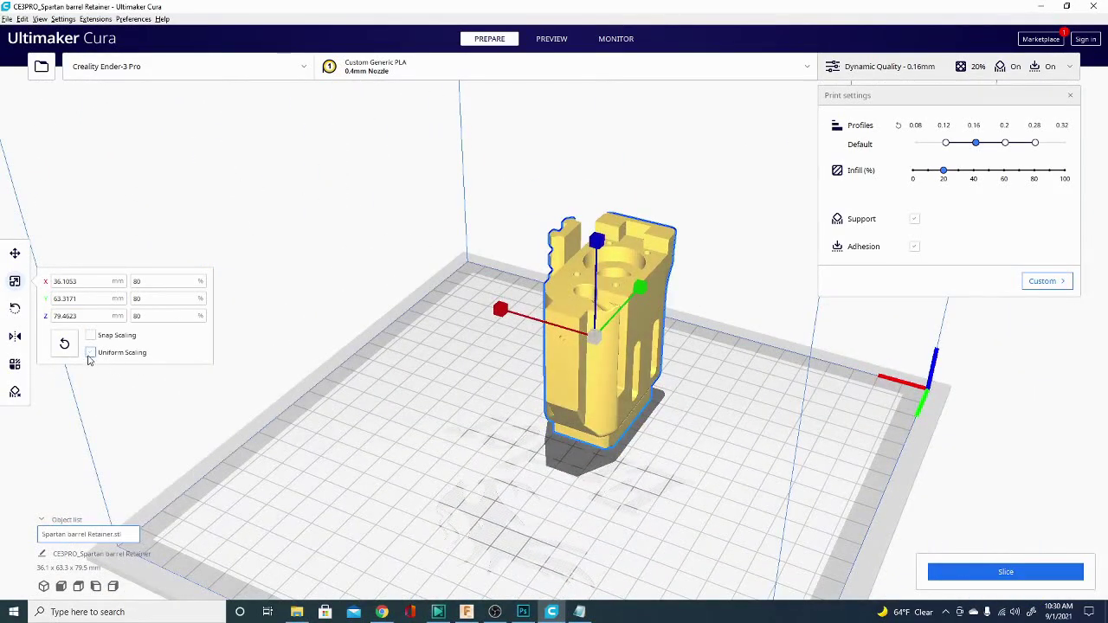
Restore the X scale to 100%, leaving Y and Z at 80% (45.1 x 63.3 x 79.5 mm)
click(147, 282)
text(100)
key(Return)
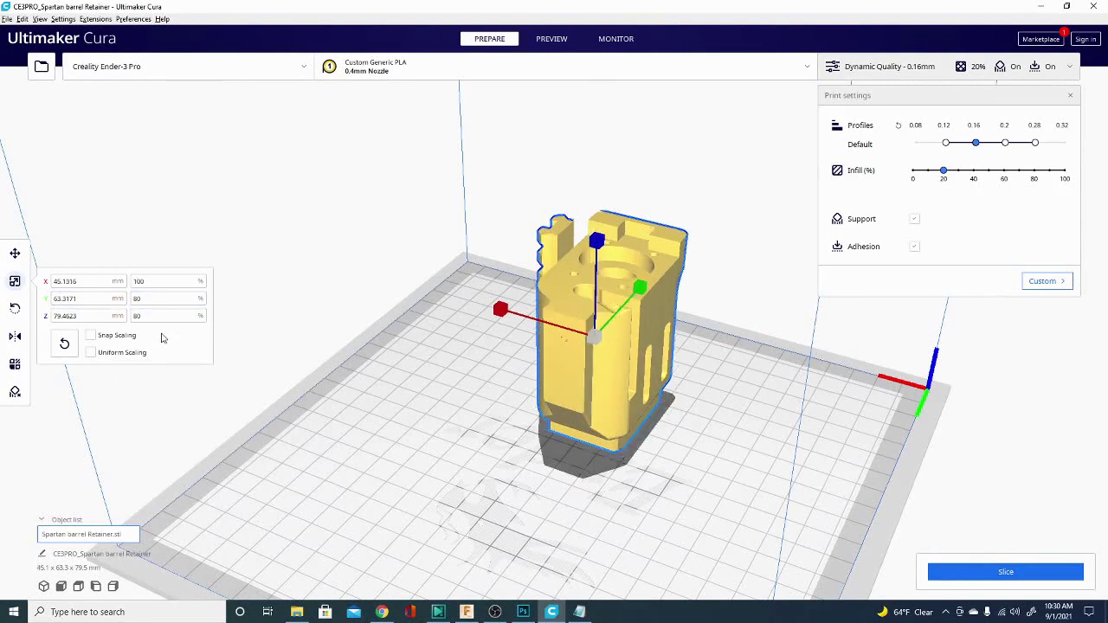
right_drag(718, 486, 508, 329)
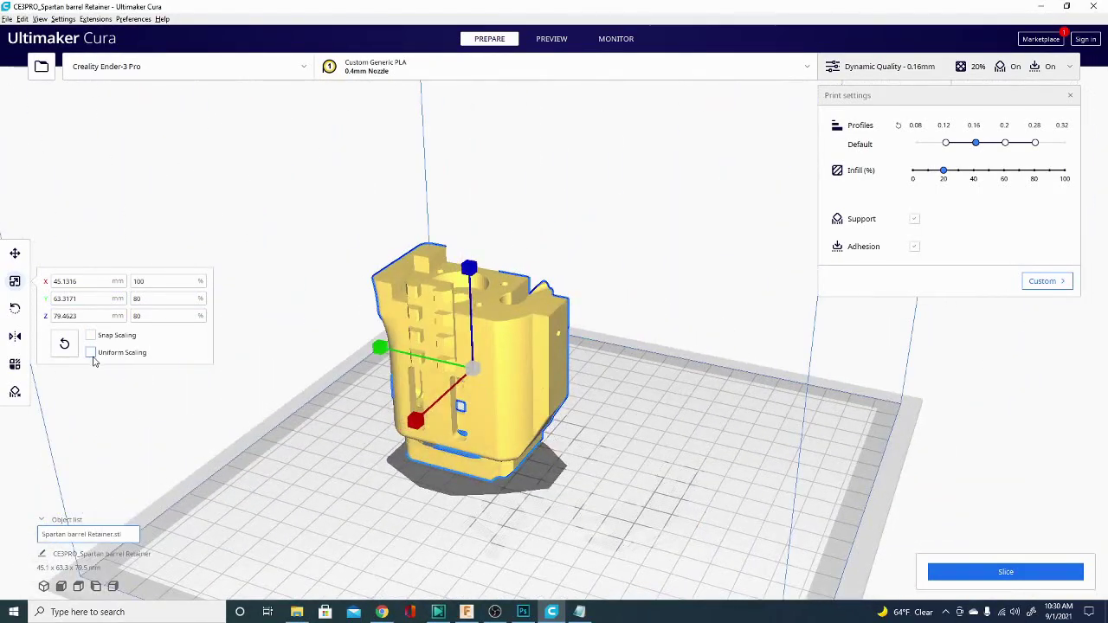
right_drag(642, 523, 876, 508)
right_drag(757, 471, 304, 486)
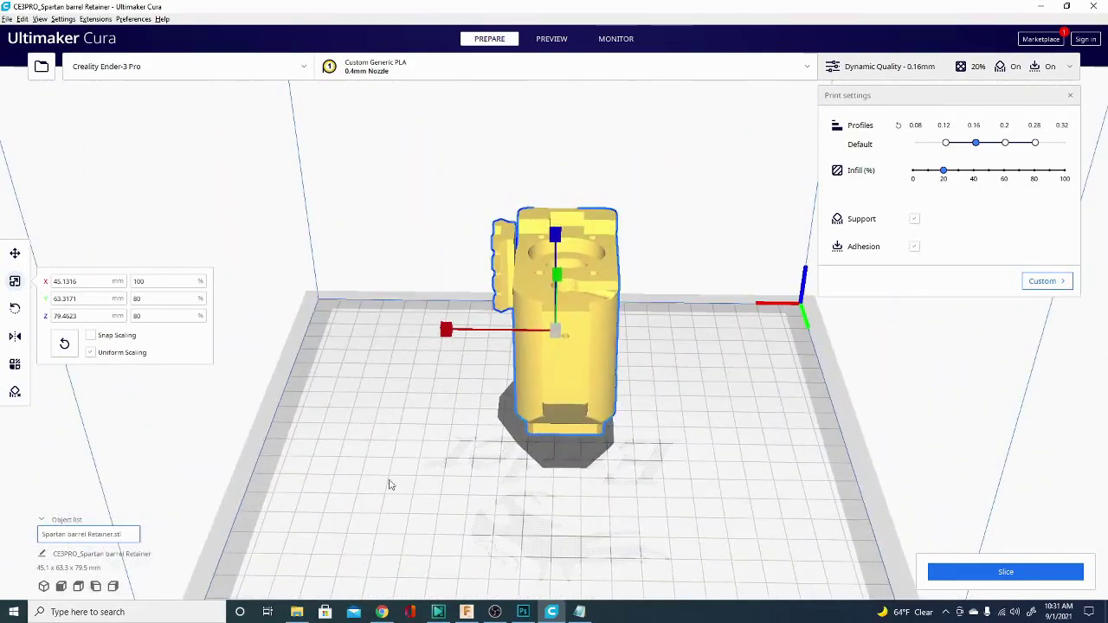
Check the rescaled retainer from a few angles and slice it with the Default 0.16 profile, 20% infill
right_drag(761, 479, 736, 465)
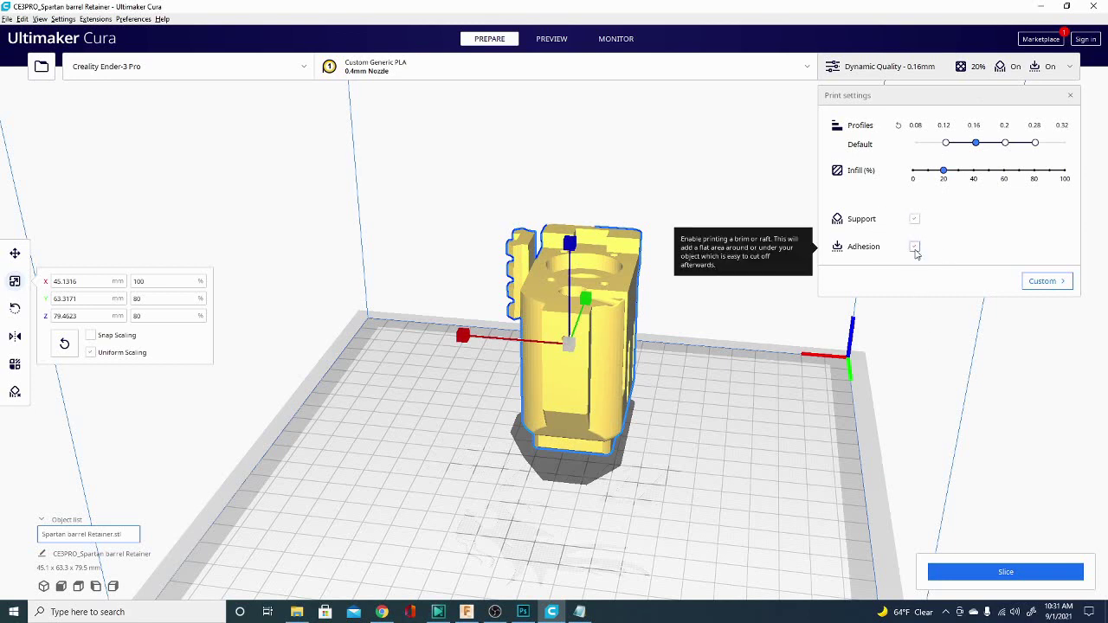
right_drag(389, 482, 427, 356)
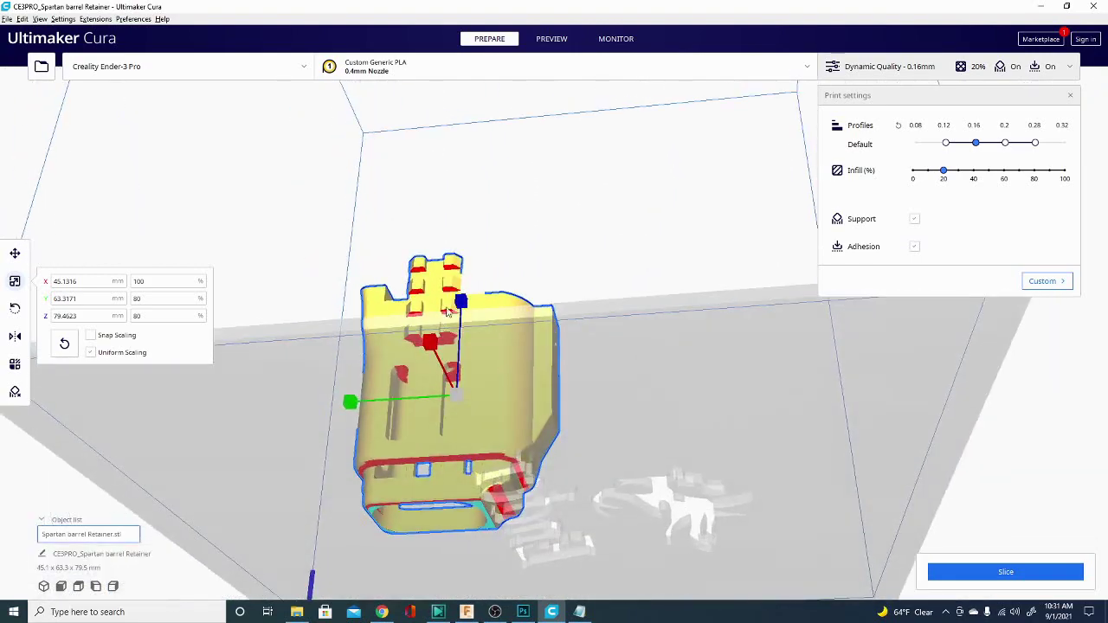
right_drag(633, 325, 500, 449)
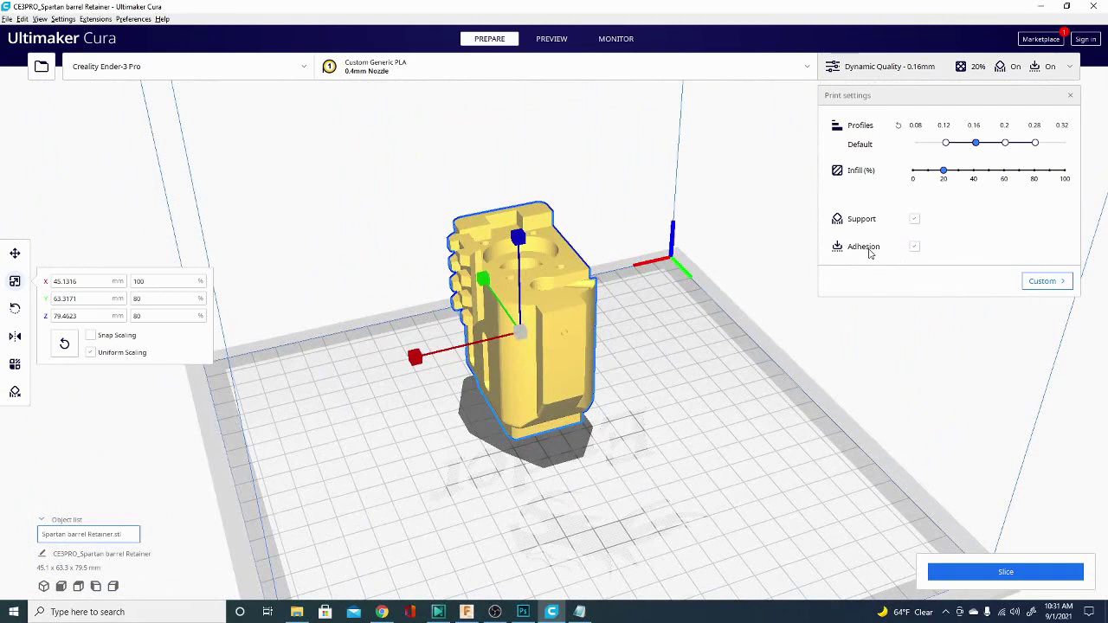
click(998, 576)
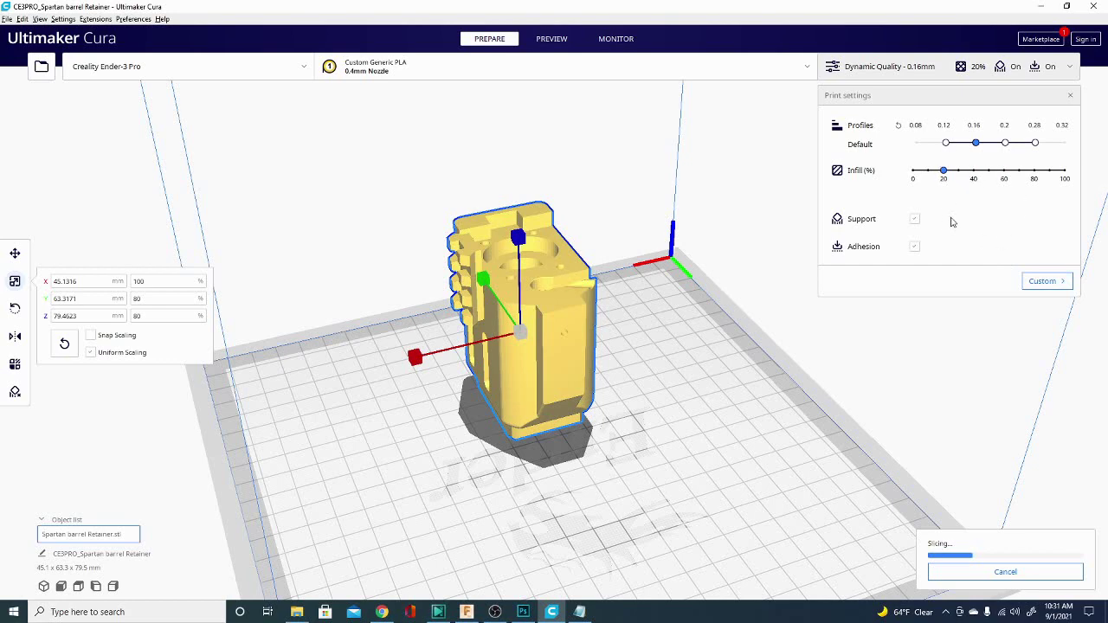
click(1045, 282)
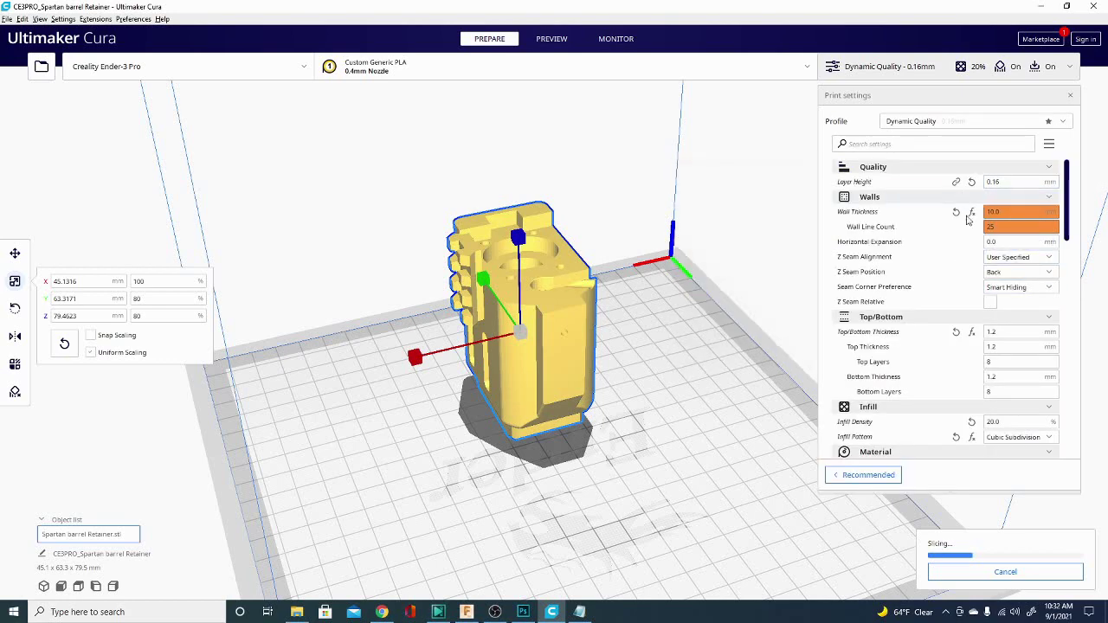
scroll(973, 269, down, 2)
scroll(972, 270, down, 5)
scroll(1020, 219, up, 4)
scroll(1020, 220, up, 2)
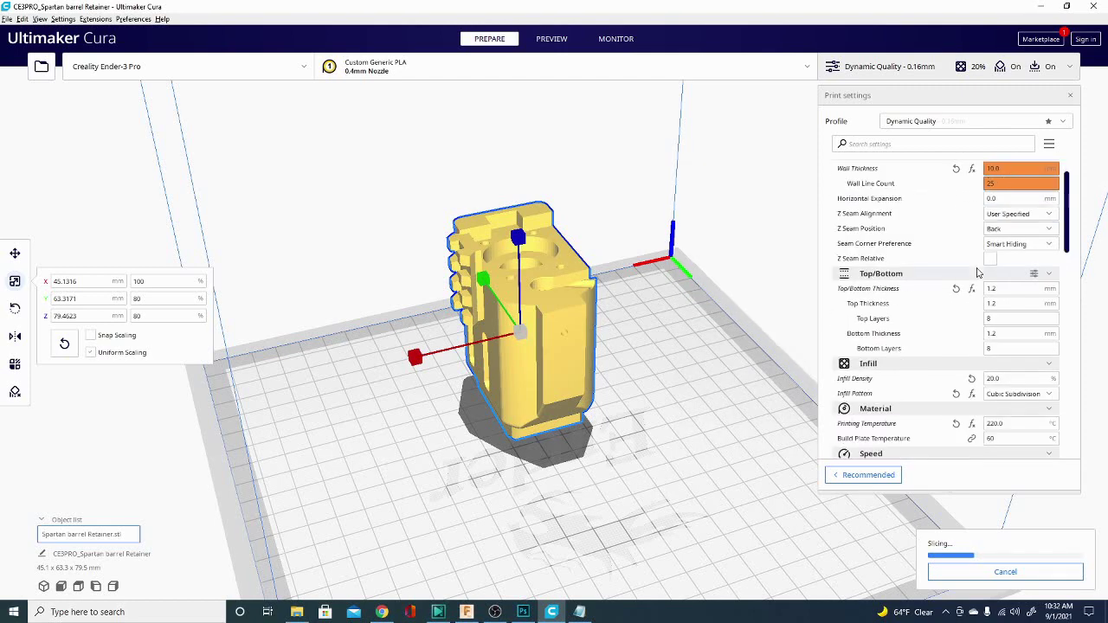
scroll(977, 273, down, 4)
scroll(977, 273, down, 2)
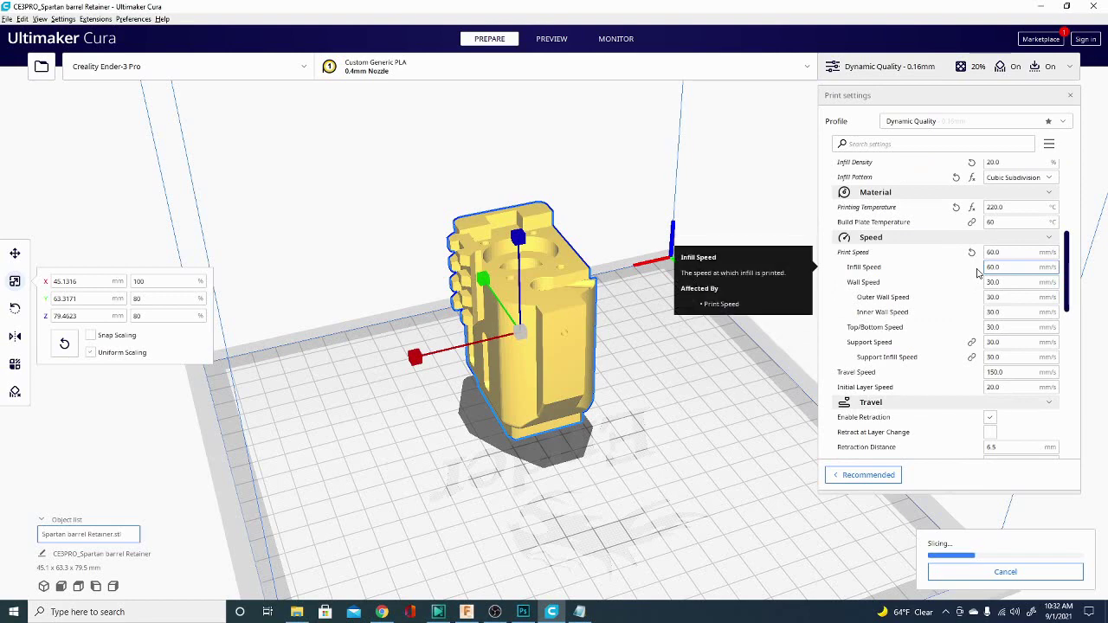
scroll(967, 288, down, 2)
scroll(967, 288, down, 8)
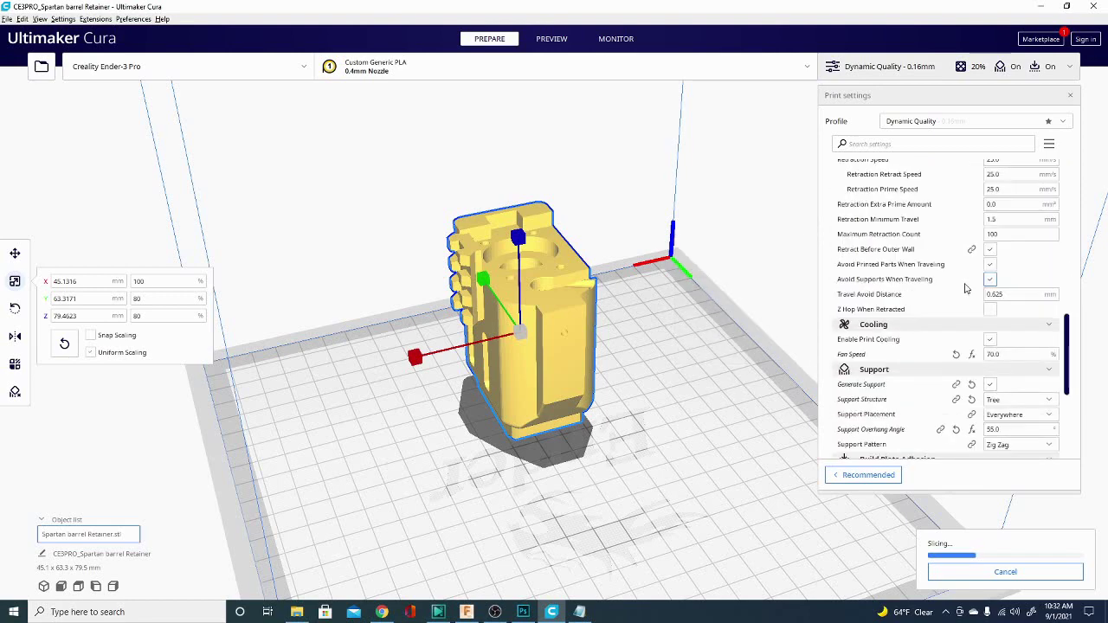
scroll(964, 334, down, 2)
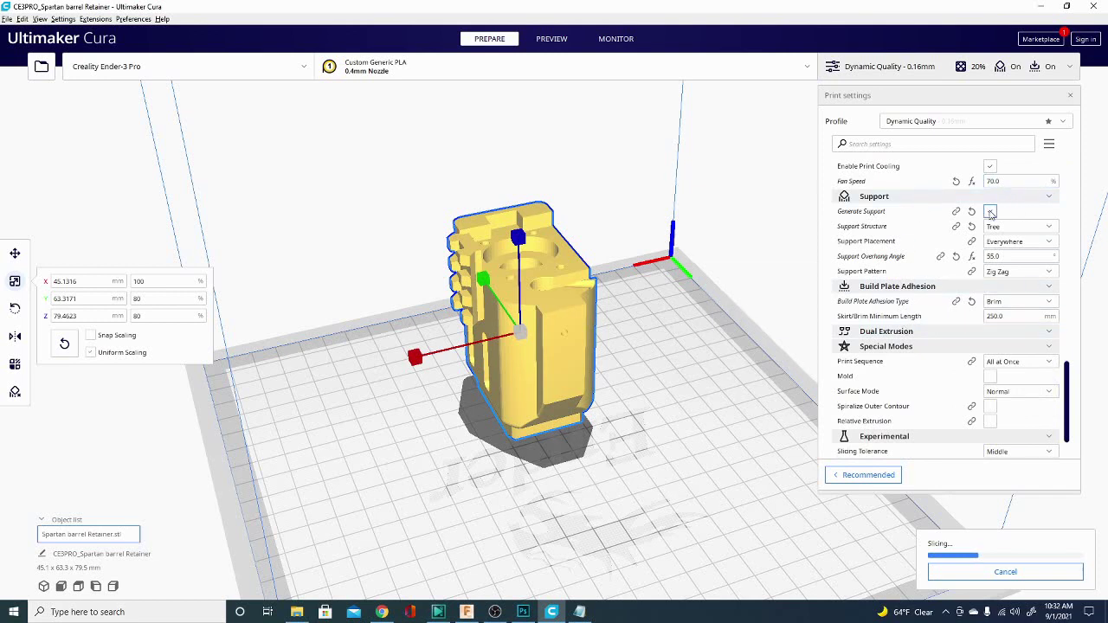
click(853, 474)
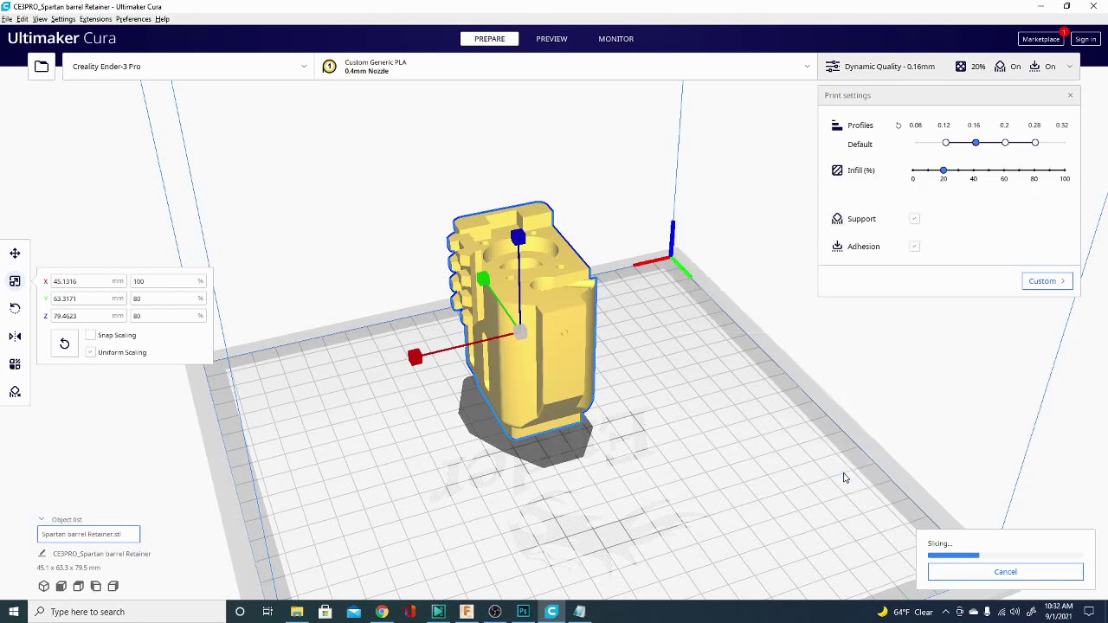
click(1041, 282)
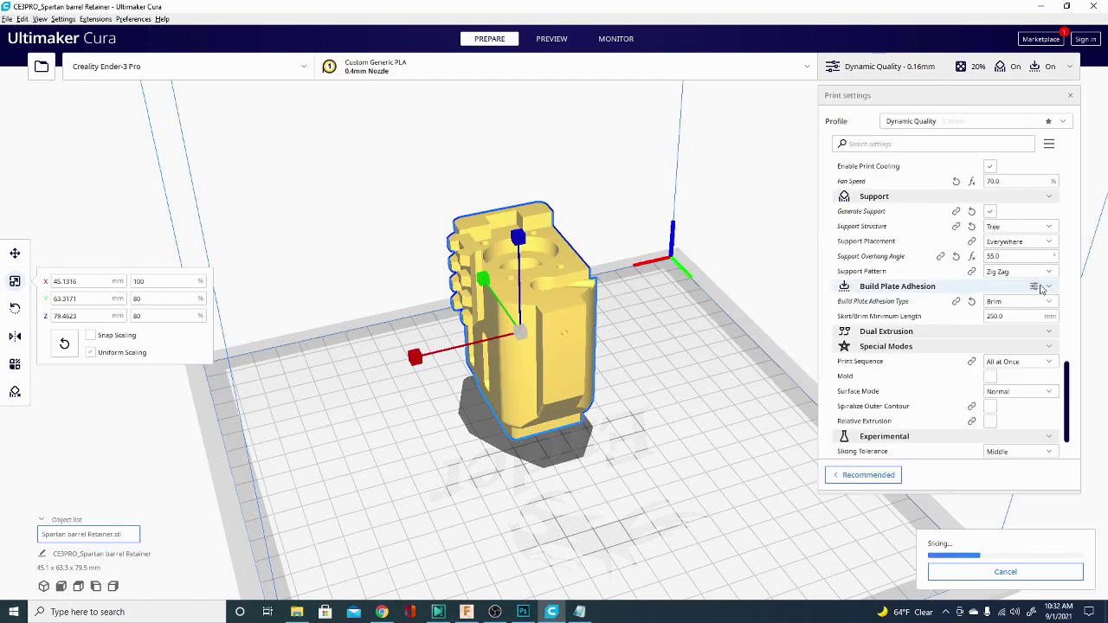
scroll(944, 335, down, 1)
mouse_move(862, 264)
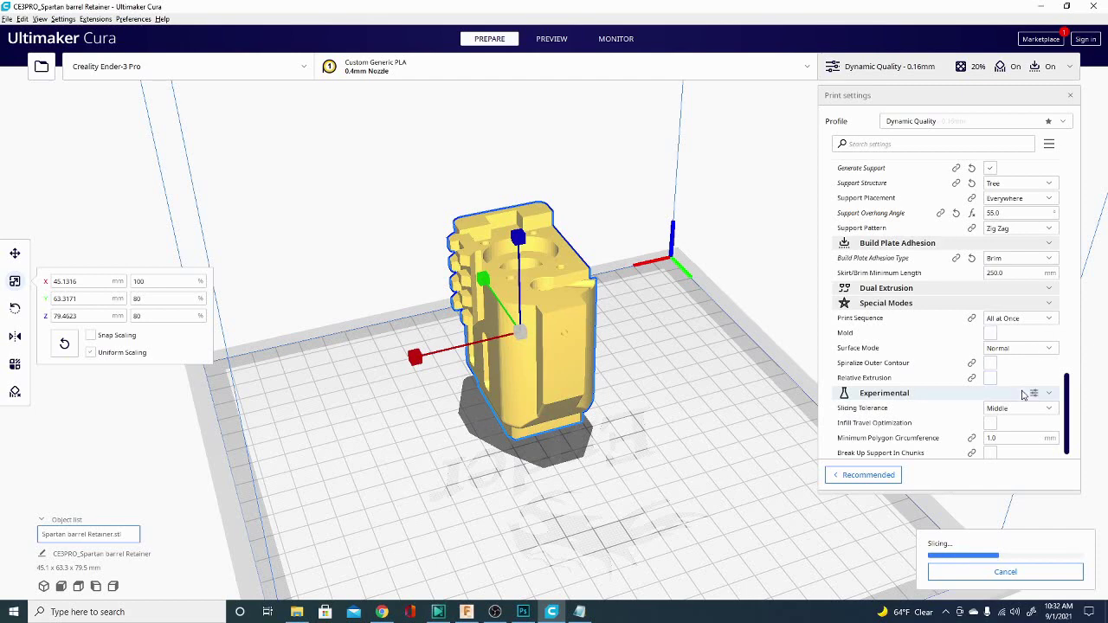
Leave Brim as the adhesion type and let slicing finish at 13 h 38 min, 92 g
click(1047, 259)
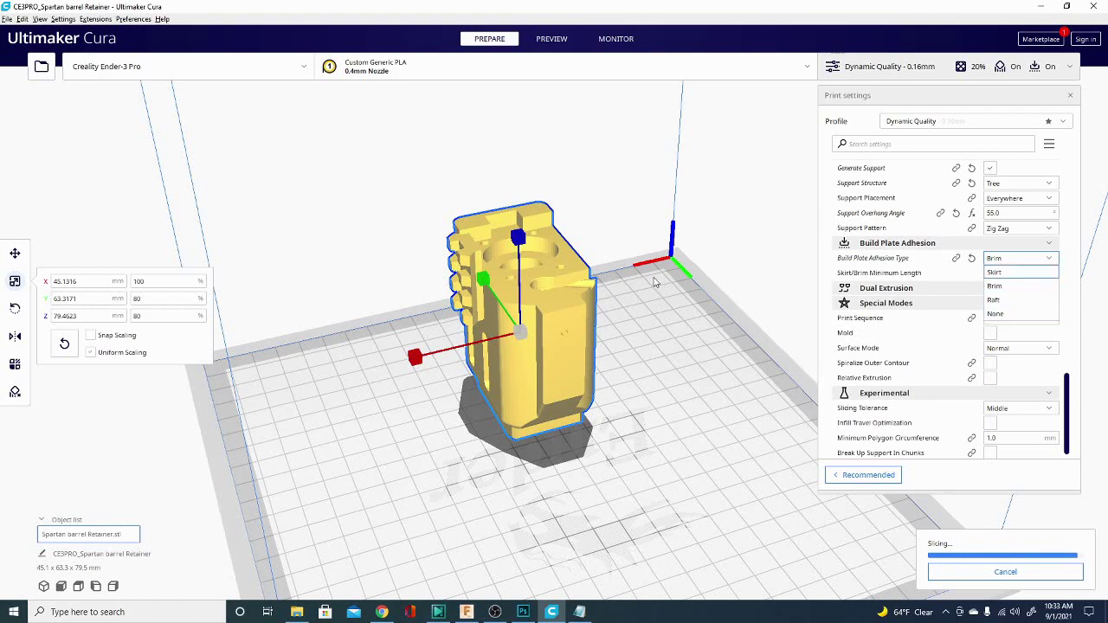
click(702, 232)
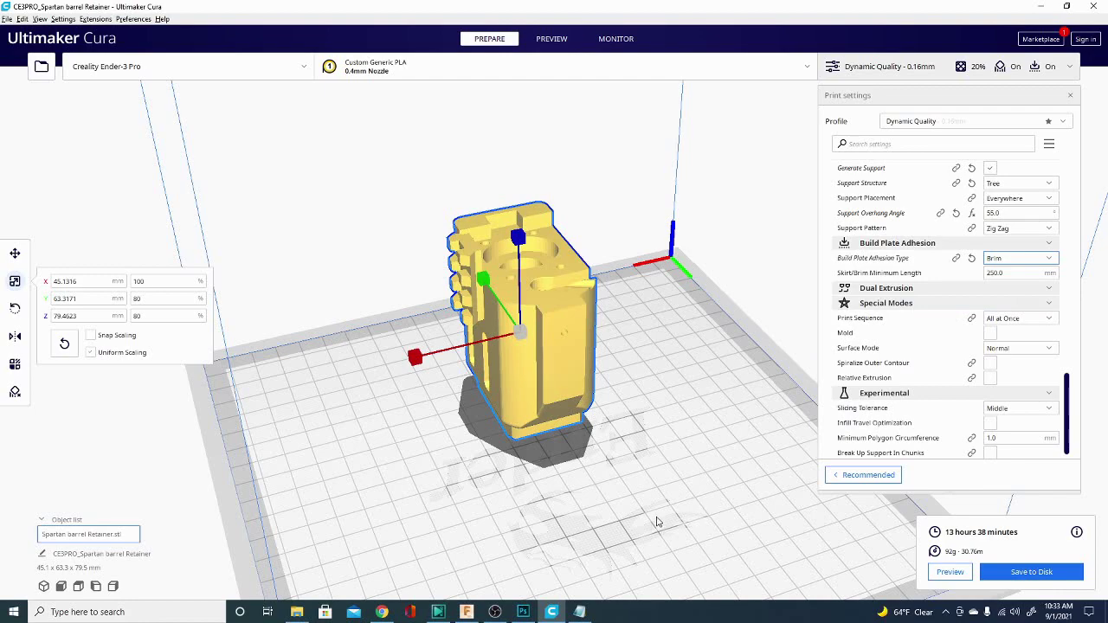
right_drag(691, 450, 609, 445)
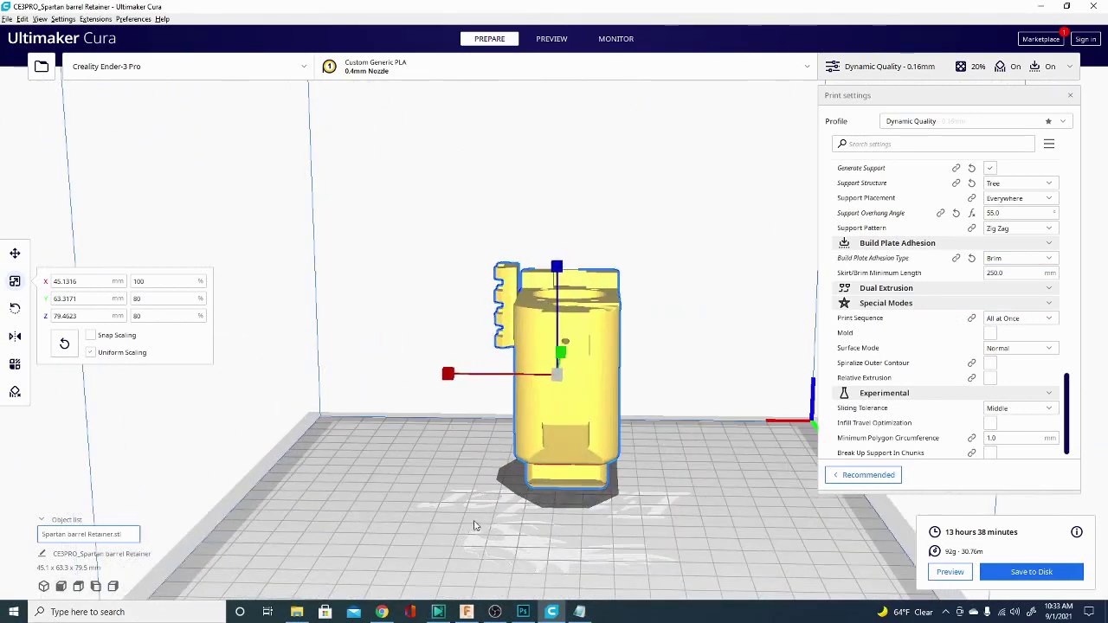
right_drag(674, 529, 578, 536)
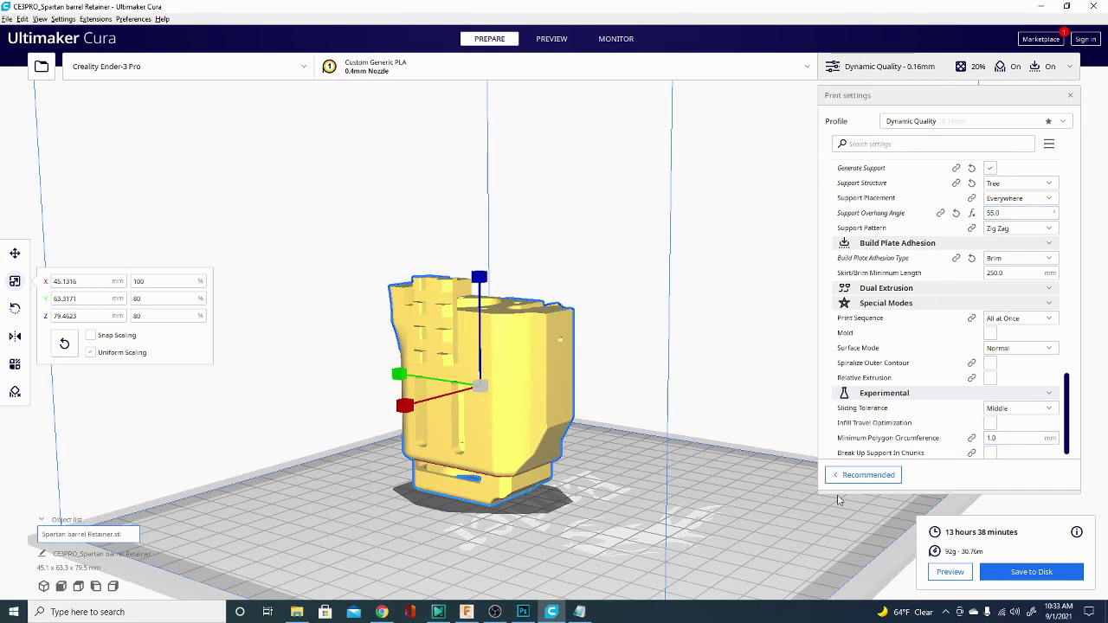
right_drag(640, 509, 678, 527)
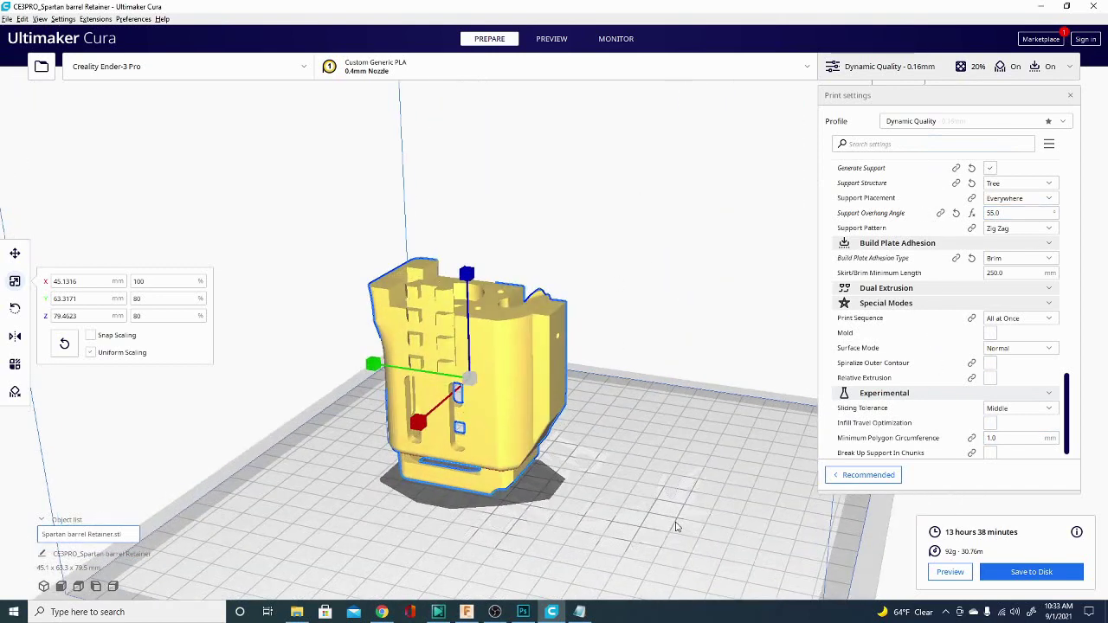
Show the sliced retainer in Preview up to layer 217, with that layer's toolpath rewound to its start
click(558, 38)
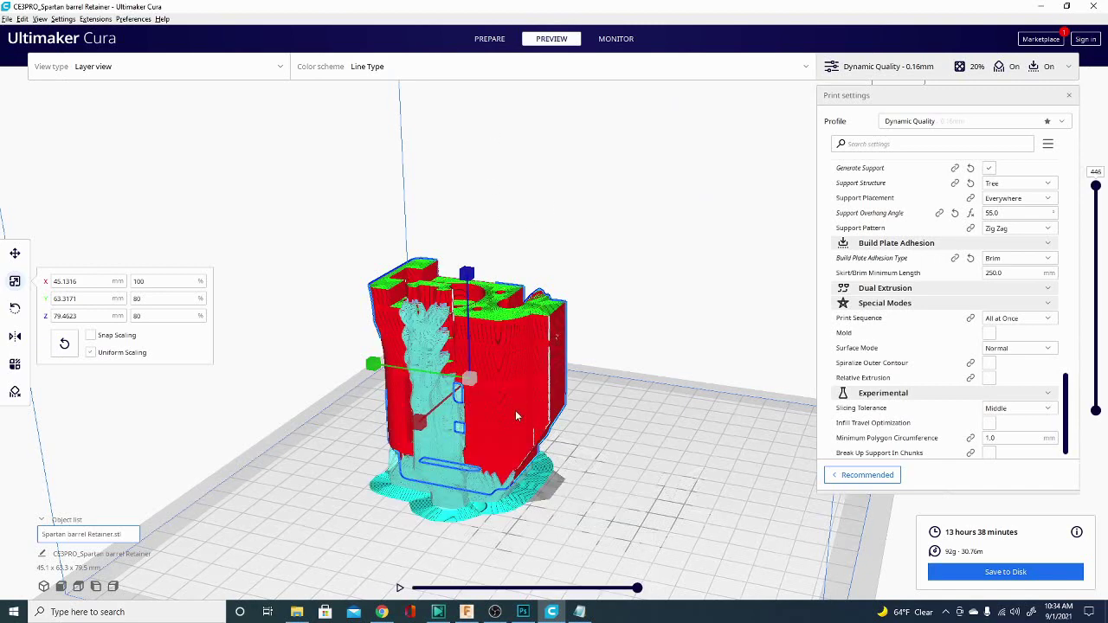
right_drag(652, 318, 731, 288)
scroll(732, 288, up, 5)
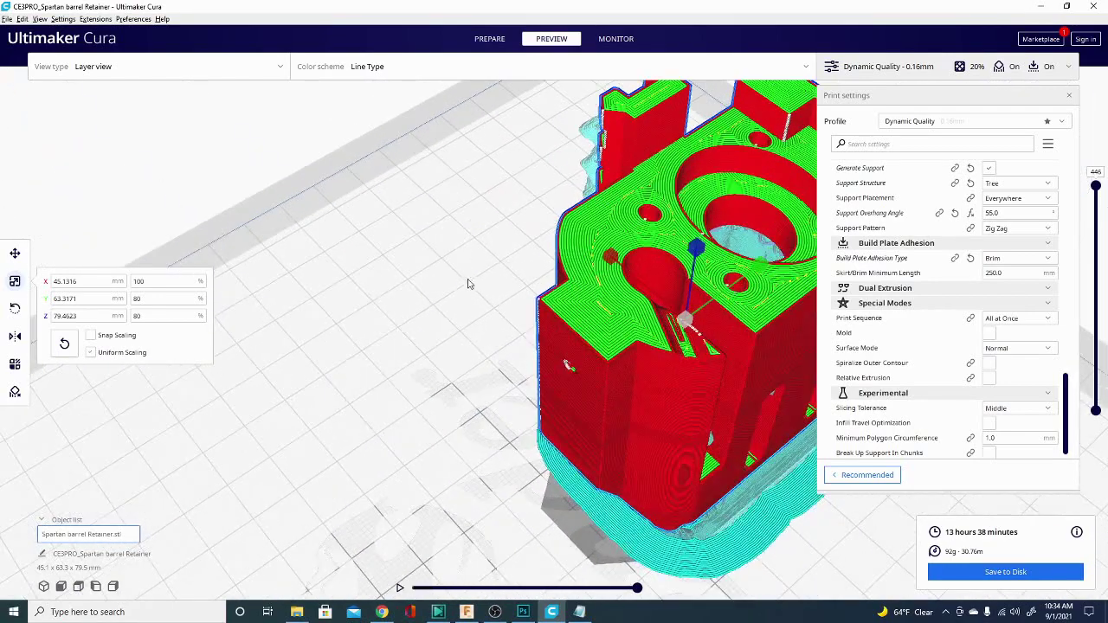
right_drag(467, 310, 363, 337)
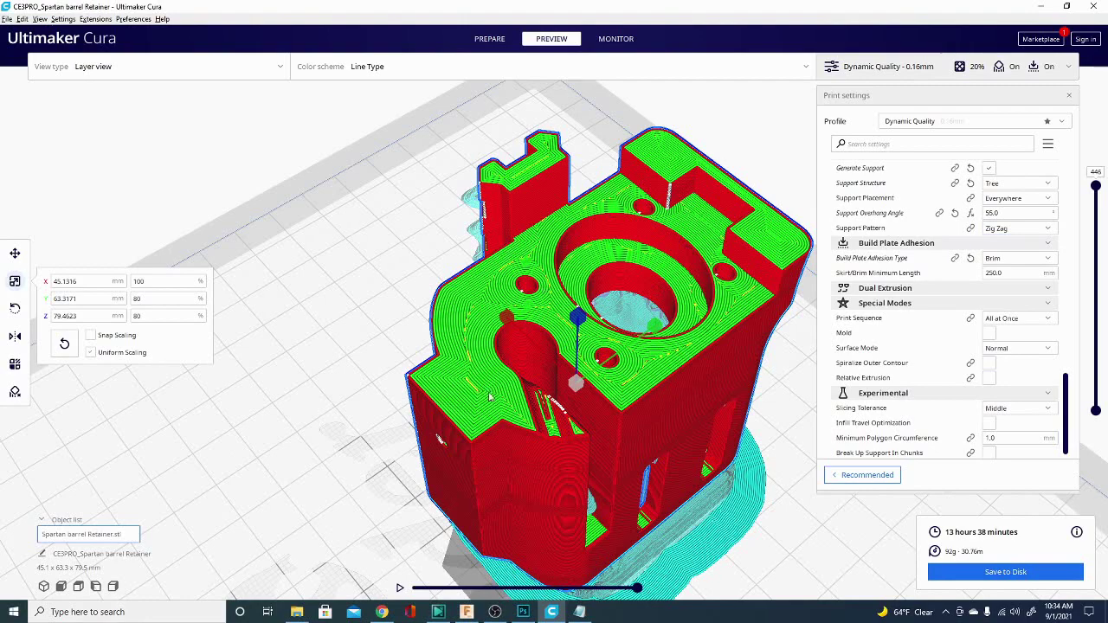
right_drag(429, 333, 533, 314)
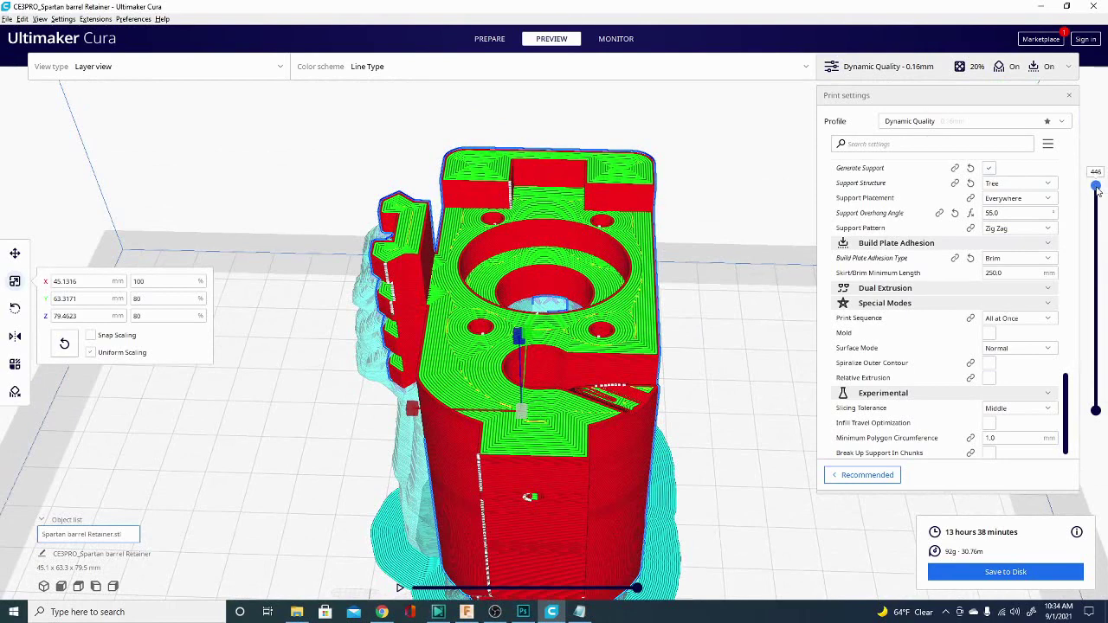
drag(1098, 190, 1097, 293)
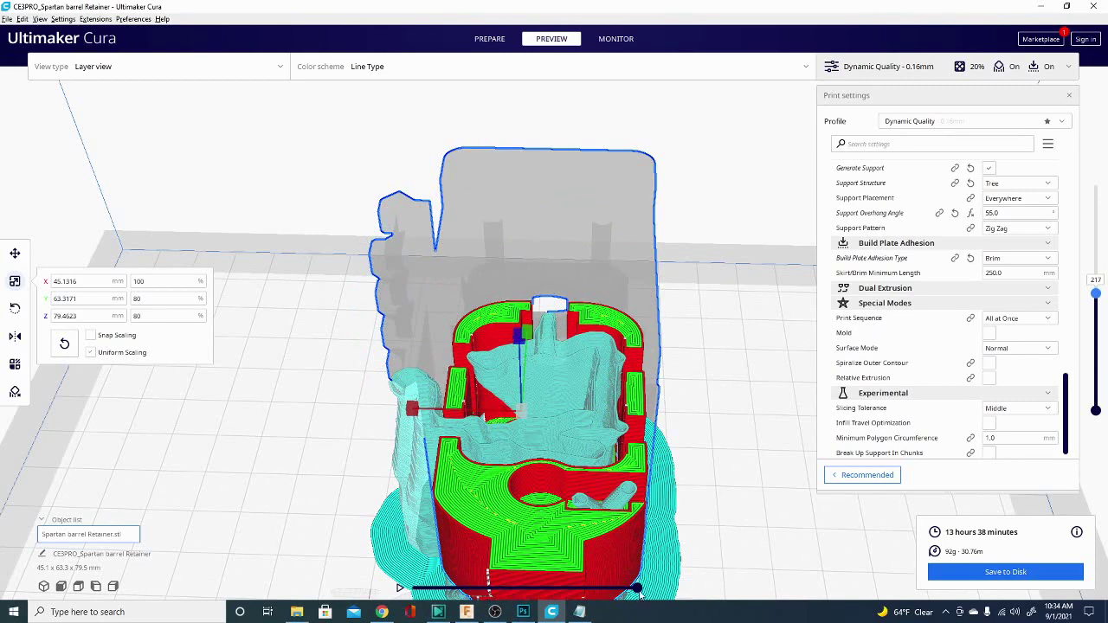
drag(639, 589, 395, 589)
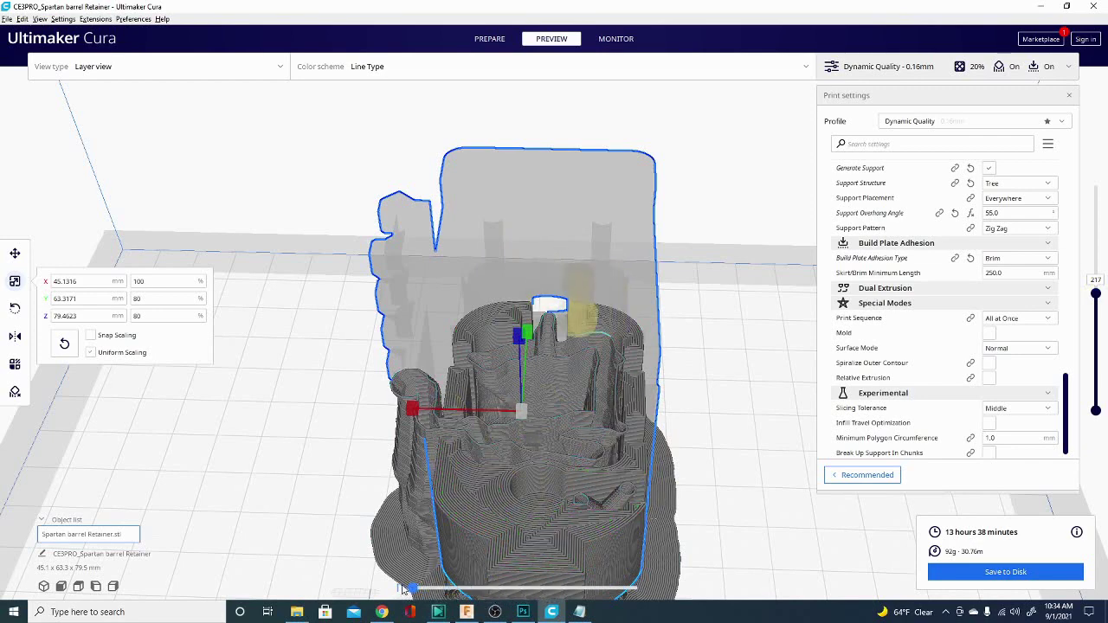
Play the layer 217 toolpath simulation, orbiting and zooming to watch the nozzle from several sides
click(402, 588)
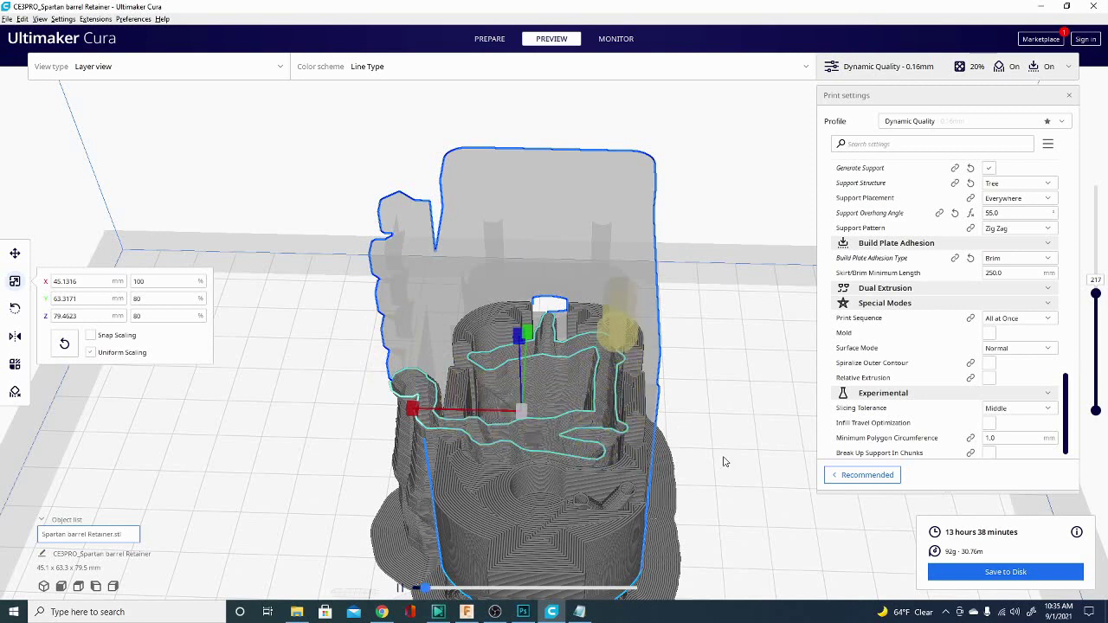
right_drag(414, 468, 641, 472)
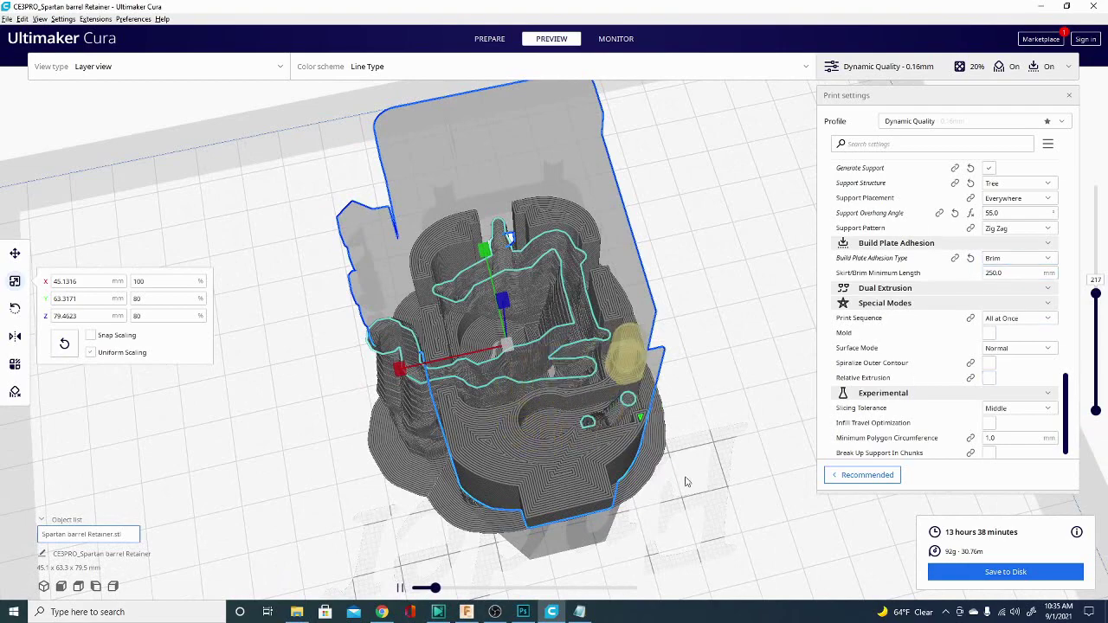
right_drag(677, 483, 498, 452)
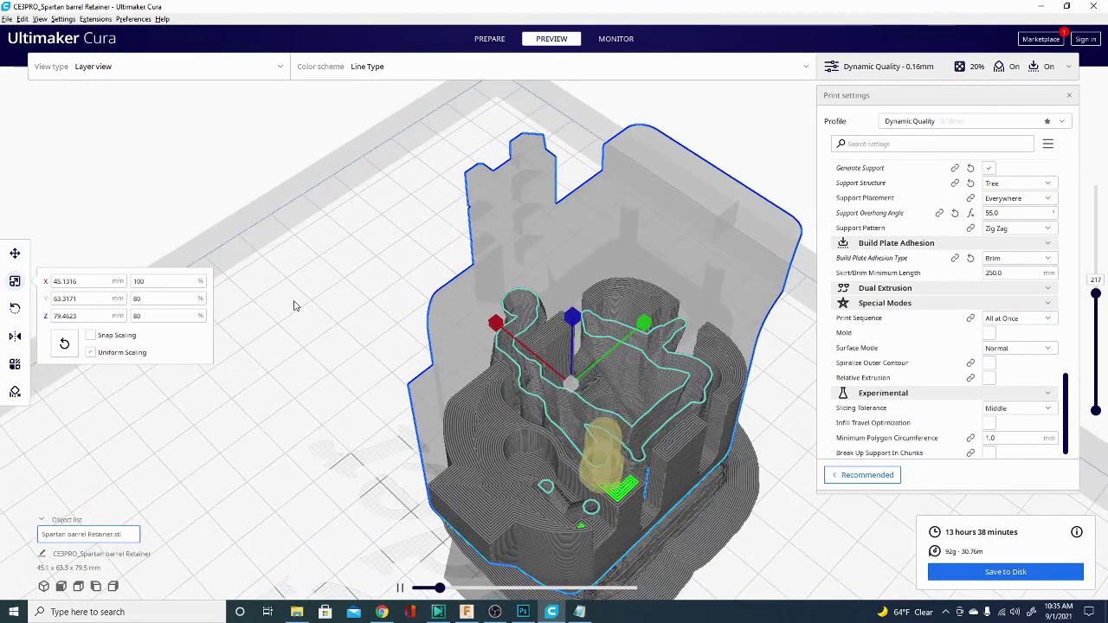
right_drag(294, 305, 586, 303)
right_drag(316, 275, 567, 384)
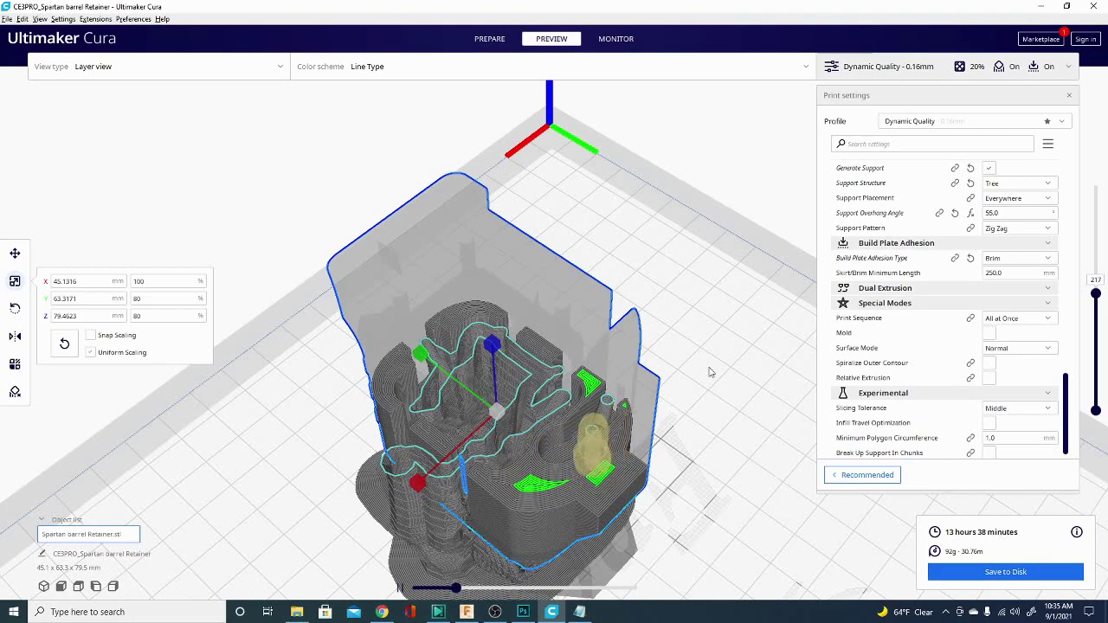
right_drag(710, 372, 647, 467)
scroll(499, 388, down, 5)
right_drag(589, 433, 491, 548)
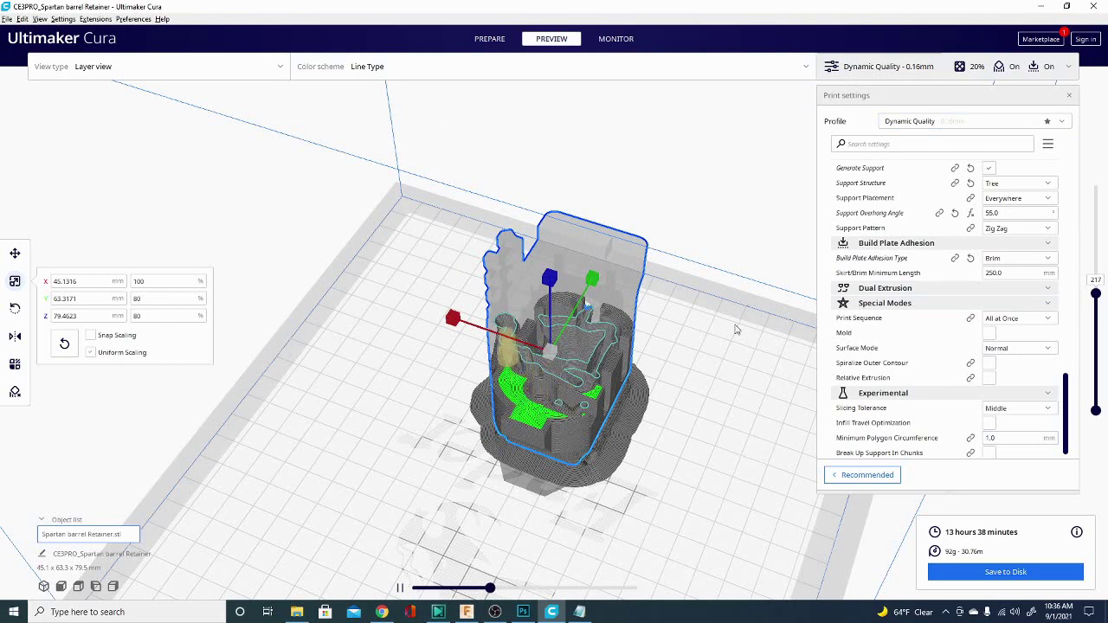
right_drag(703, 455, 688, 465)
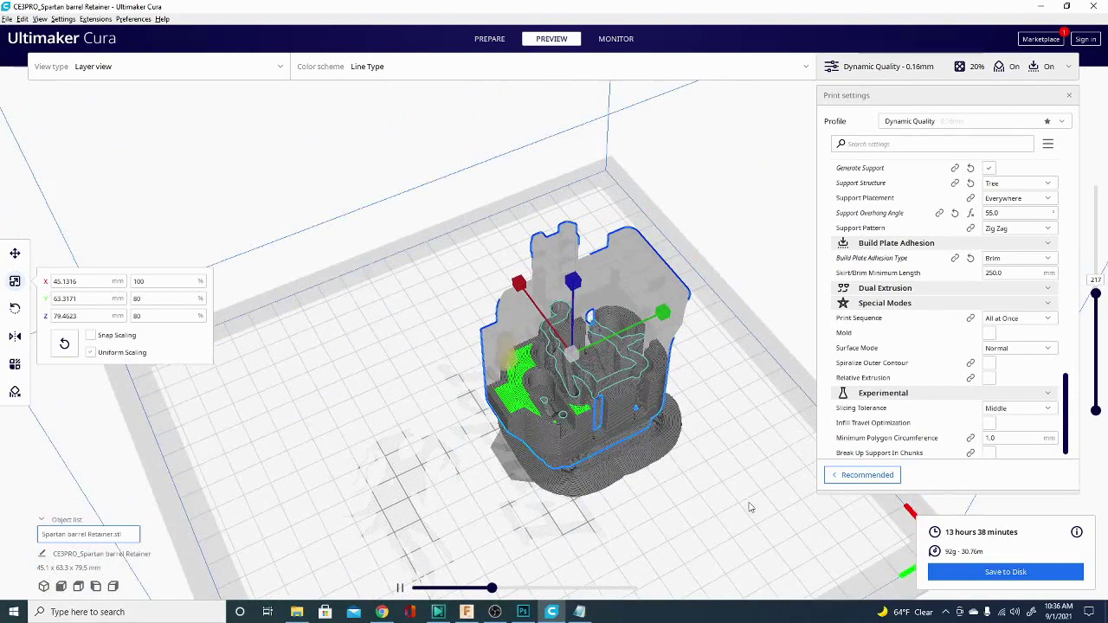
scroll(728, 483, up, 5)
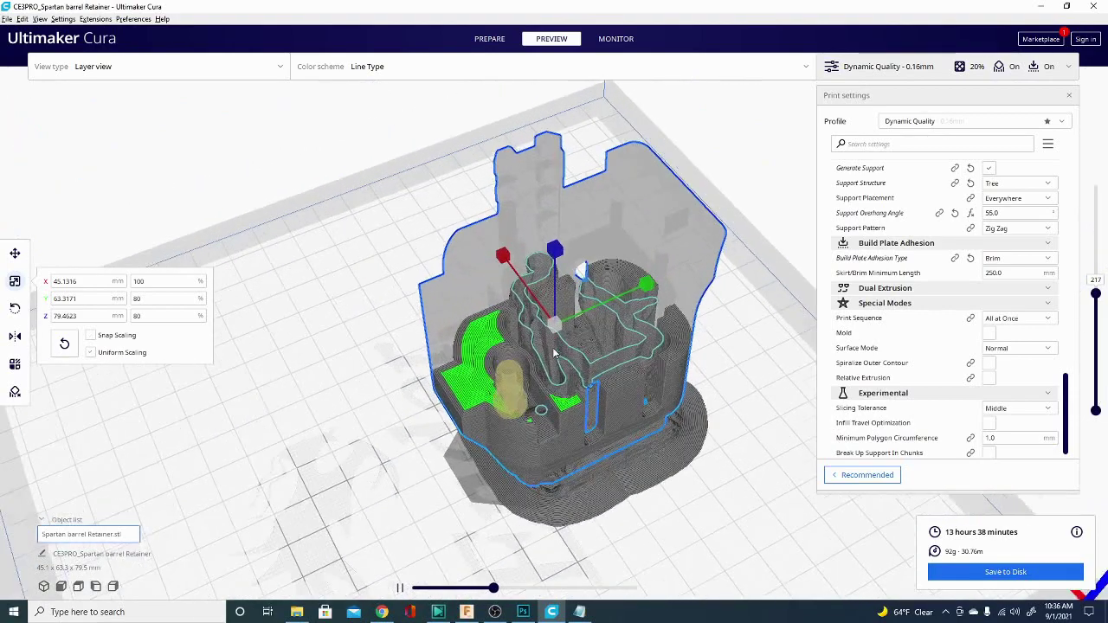
right_drag(397, 357, 718, 428)
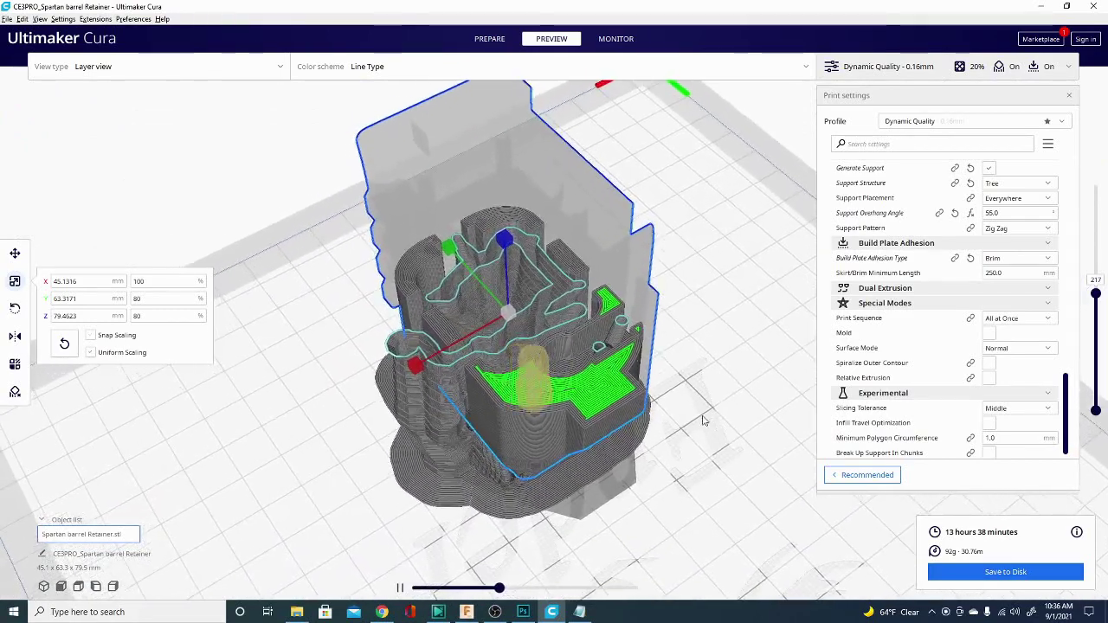
right_drag(624, 338, 365, 319)
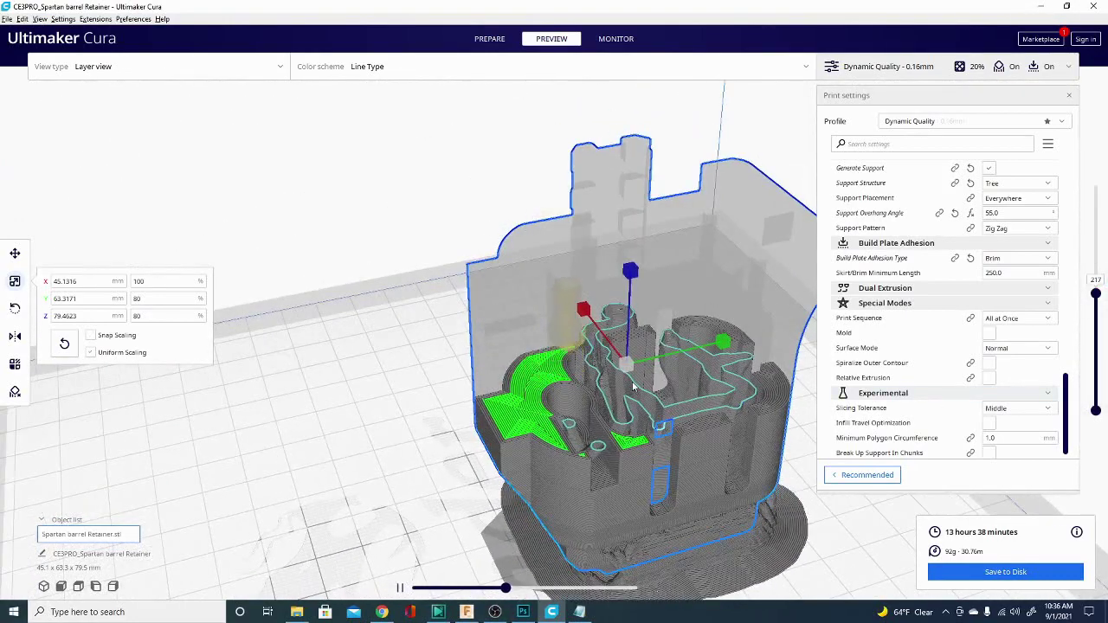